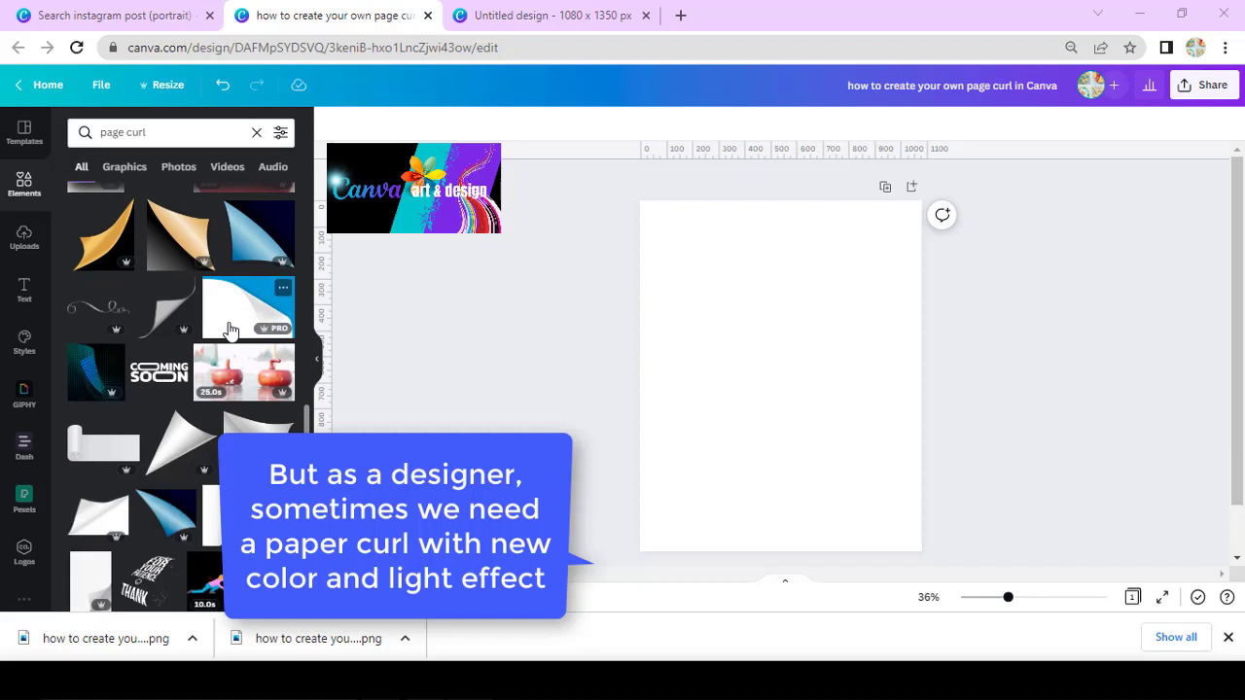
Step: Add the white paper curl with a diagonal fold from the page curl results and flip it horizontally
scroll(230, 331, down, 2)
scroll(231, 334, down, 3)
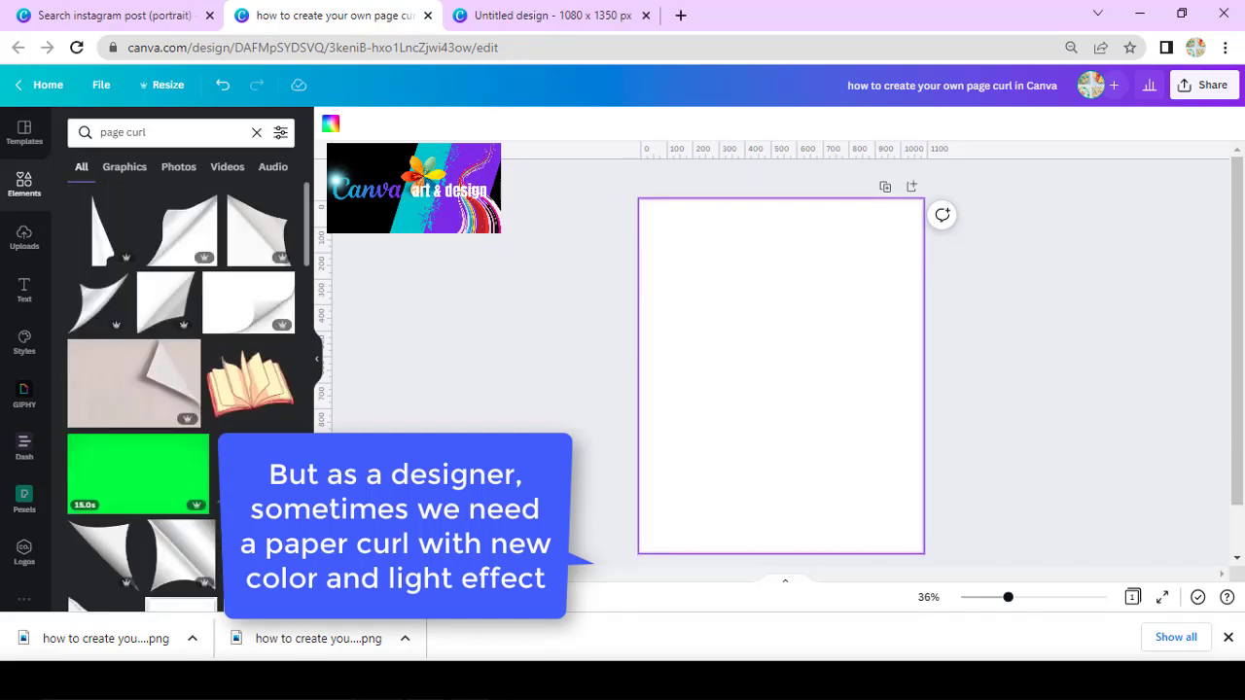
click(99, 552)
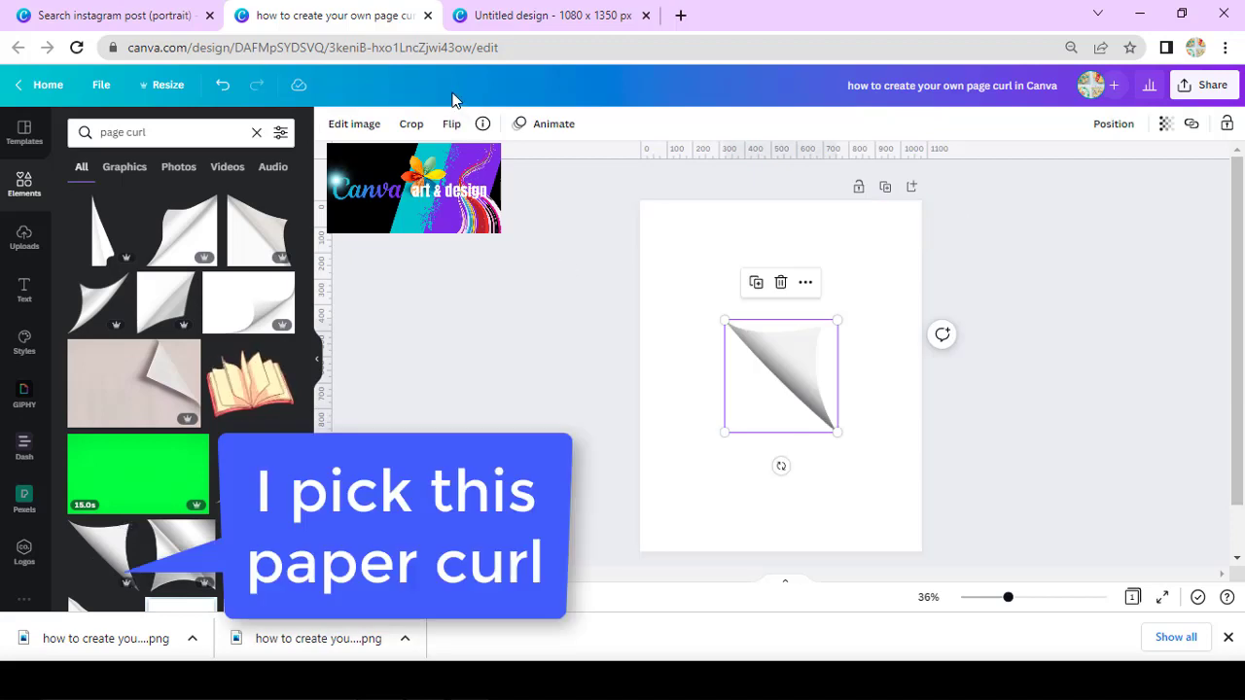
click(452, 124)
click(458, 163)
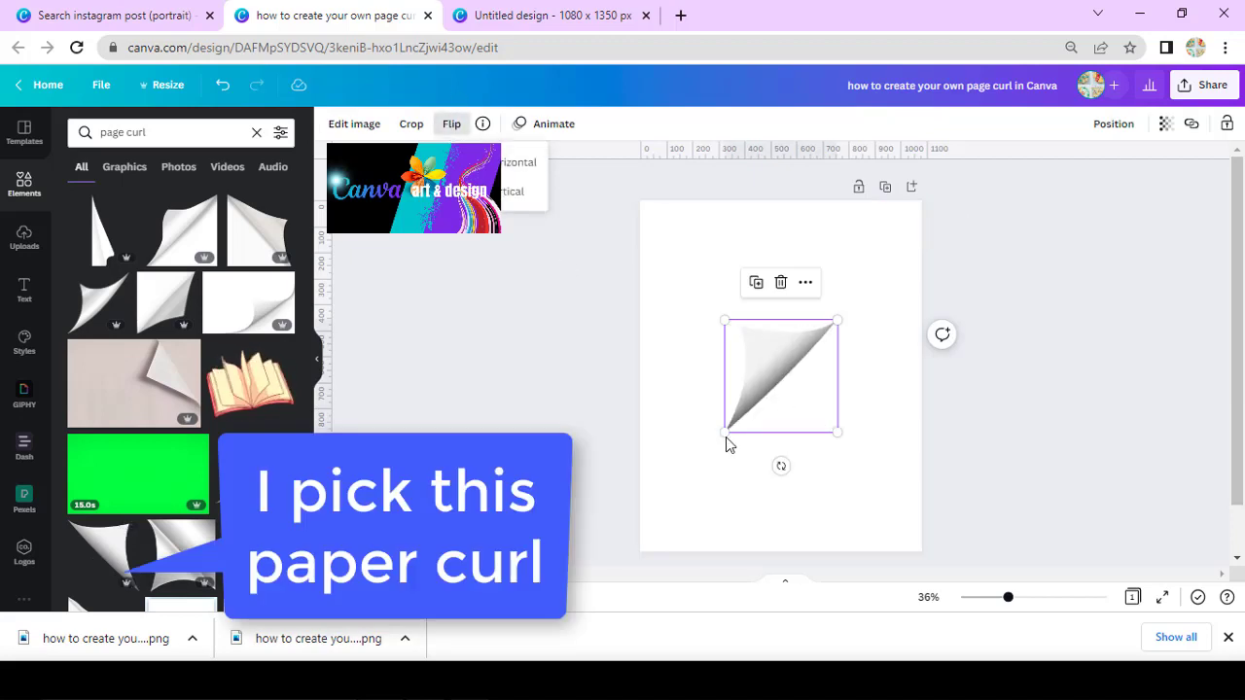
Step: Enlarge the paper curl to most of the page width and move it into the page's lower-right area
drag(726, 434, 689, 473)
drag(838, 321, 878, 280)
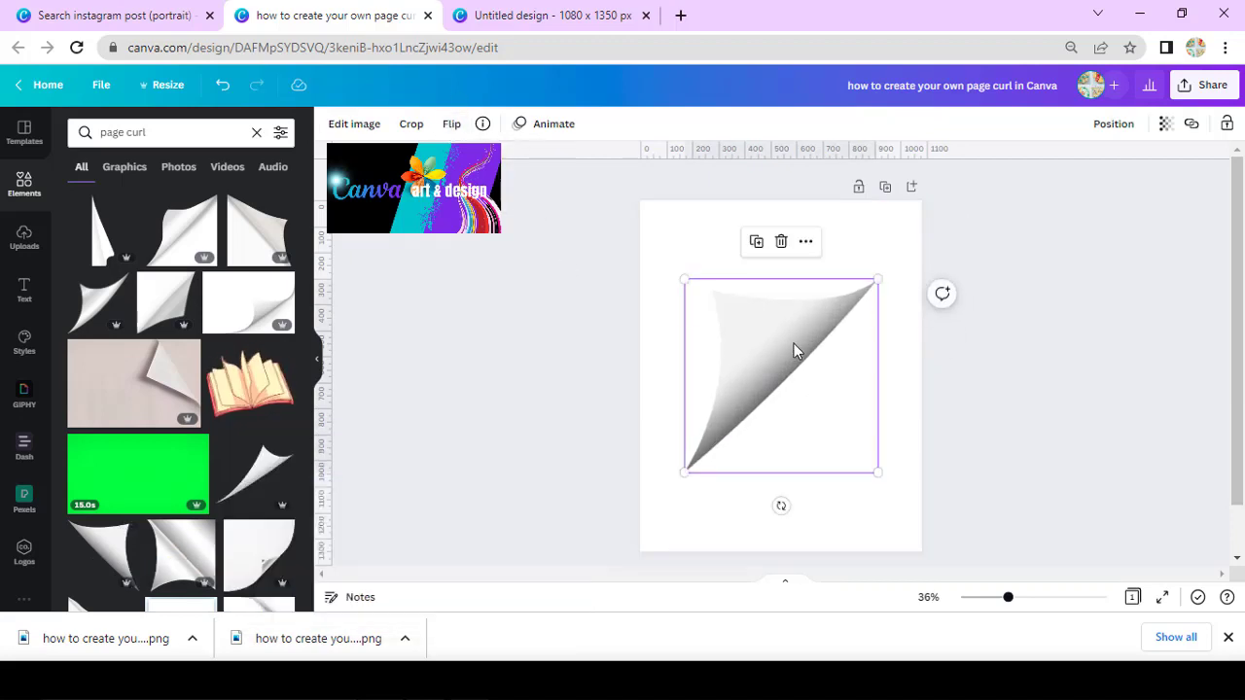
drag(794, 351, 815, 388)
Step: Add a square shape to the page and fill it with yellow
click(25, 183)
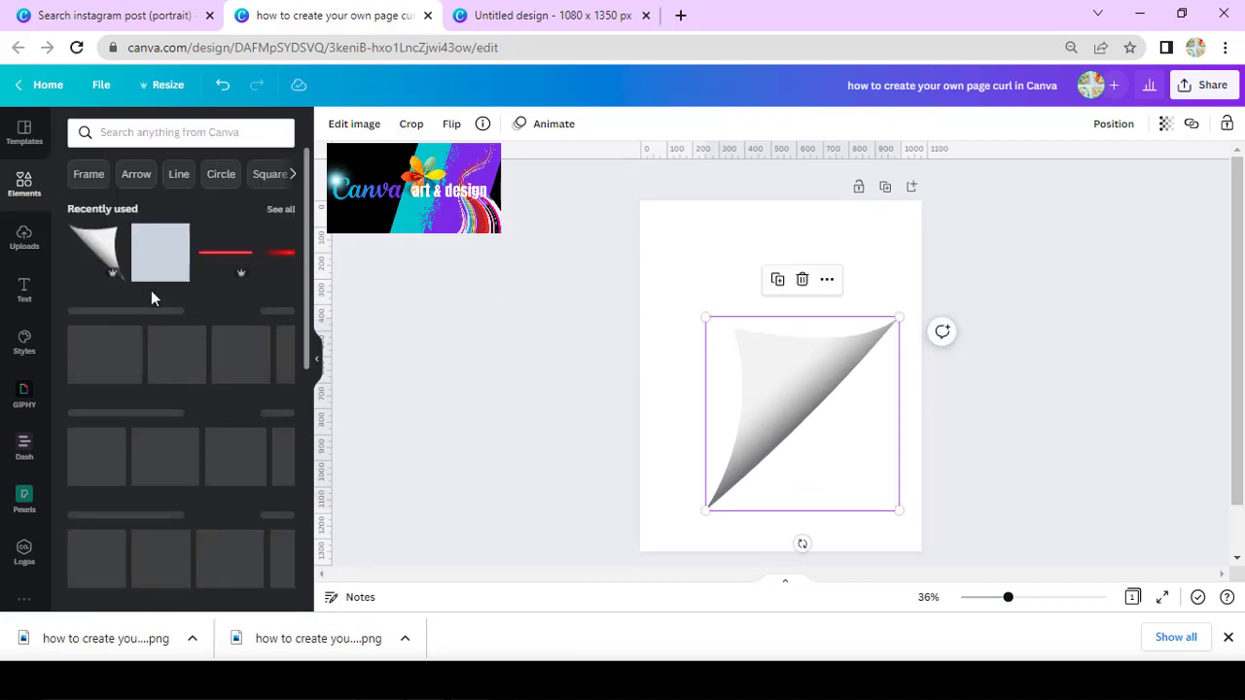
click(86, 356)
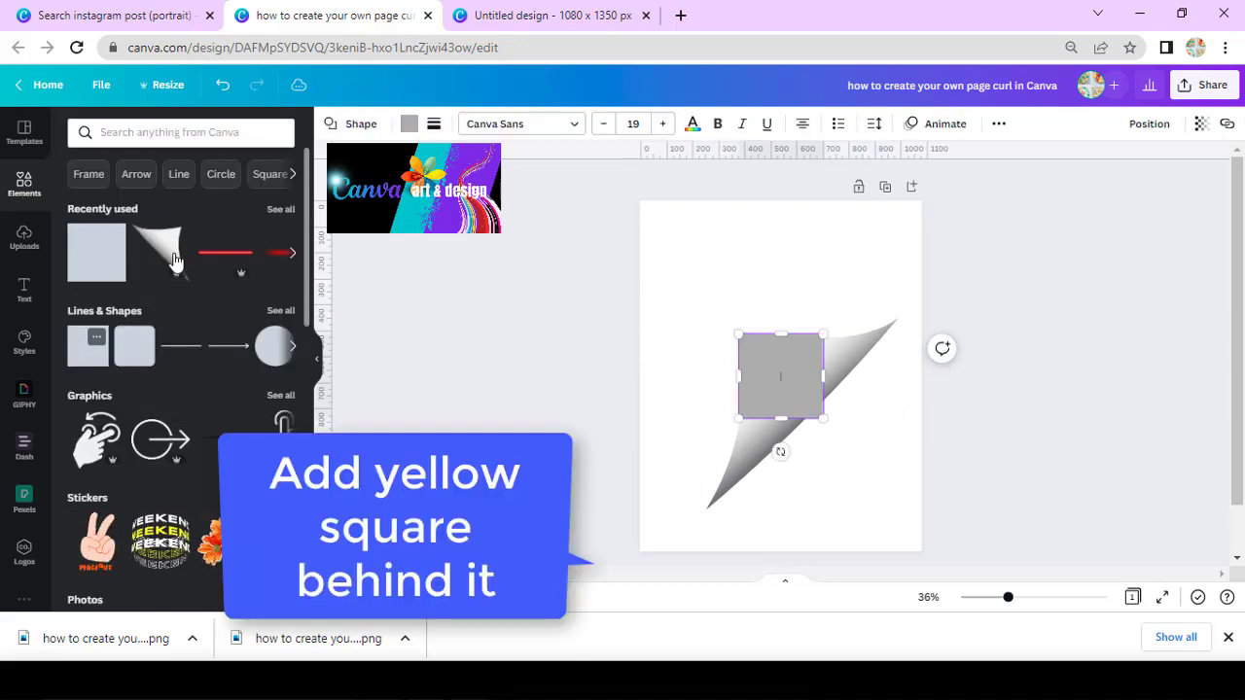
click(408, 126)
click(202, 469)
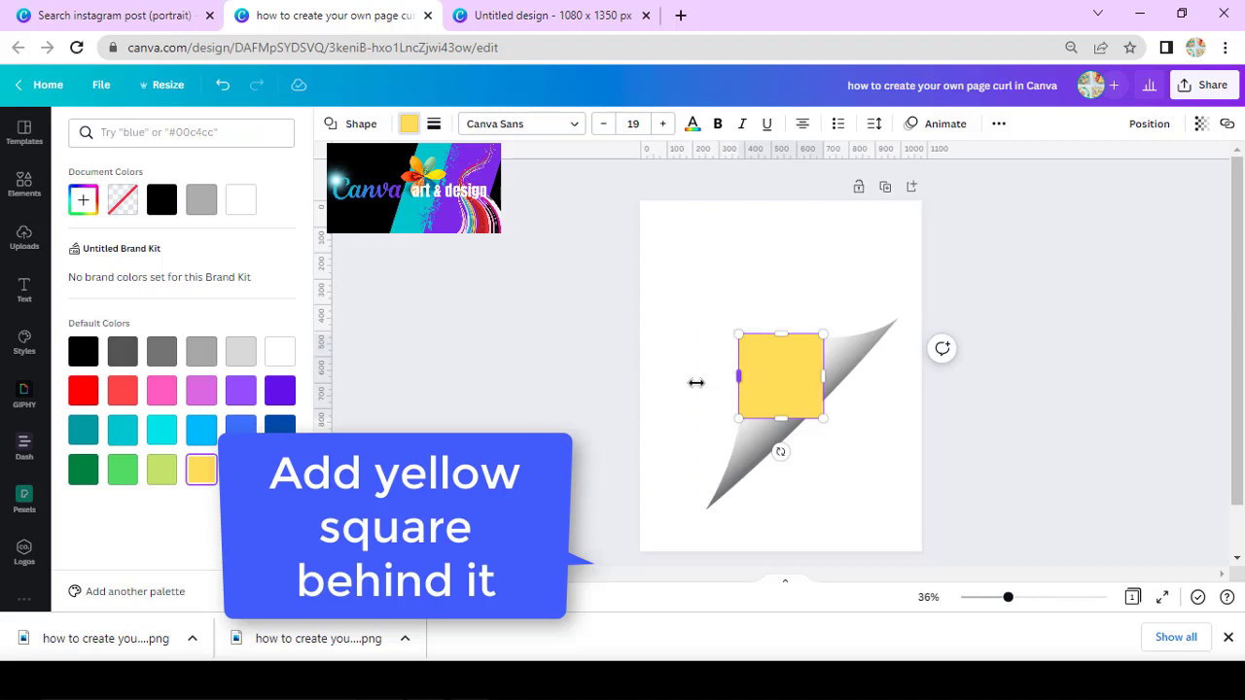
Step: Stretch the yellow square to about 806 px wide and tall enough to cover the paper curl, and send it to the back
drag(697, 382, 694, 380)
drag(823, 375, 908, 390)
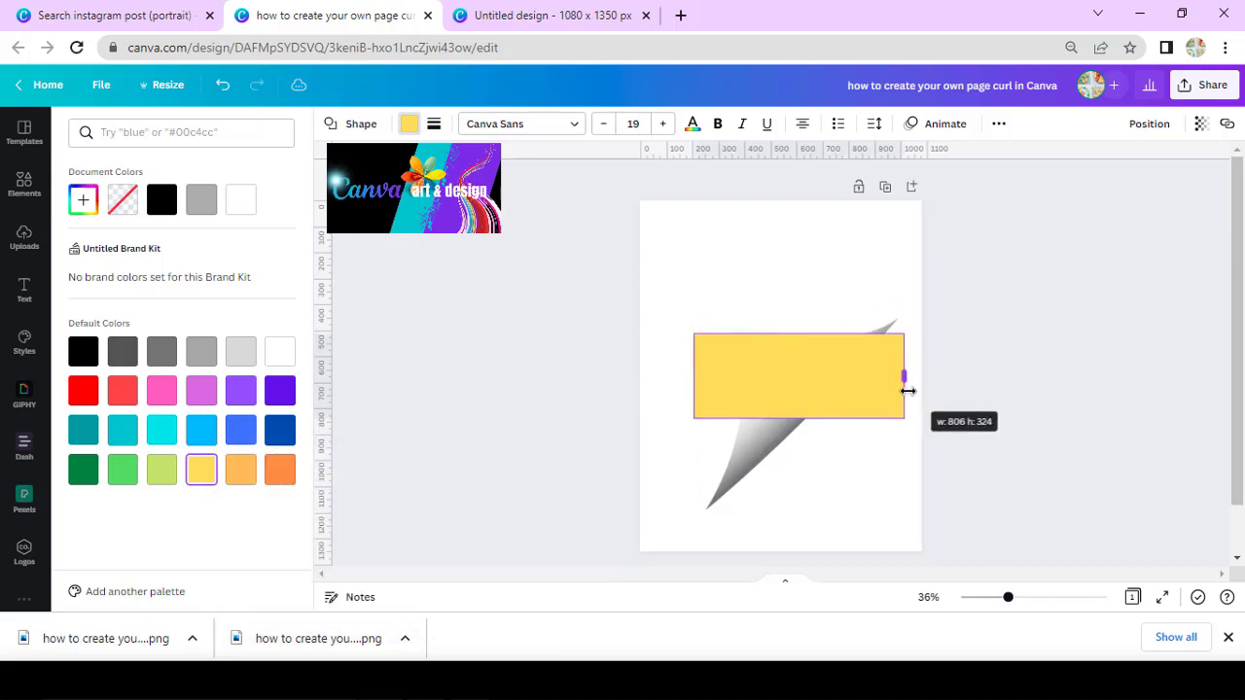
drag(796, 332, 796, 313)
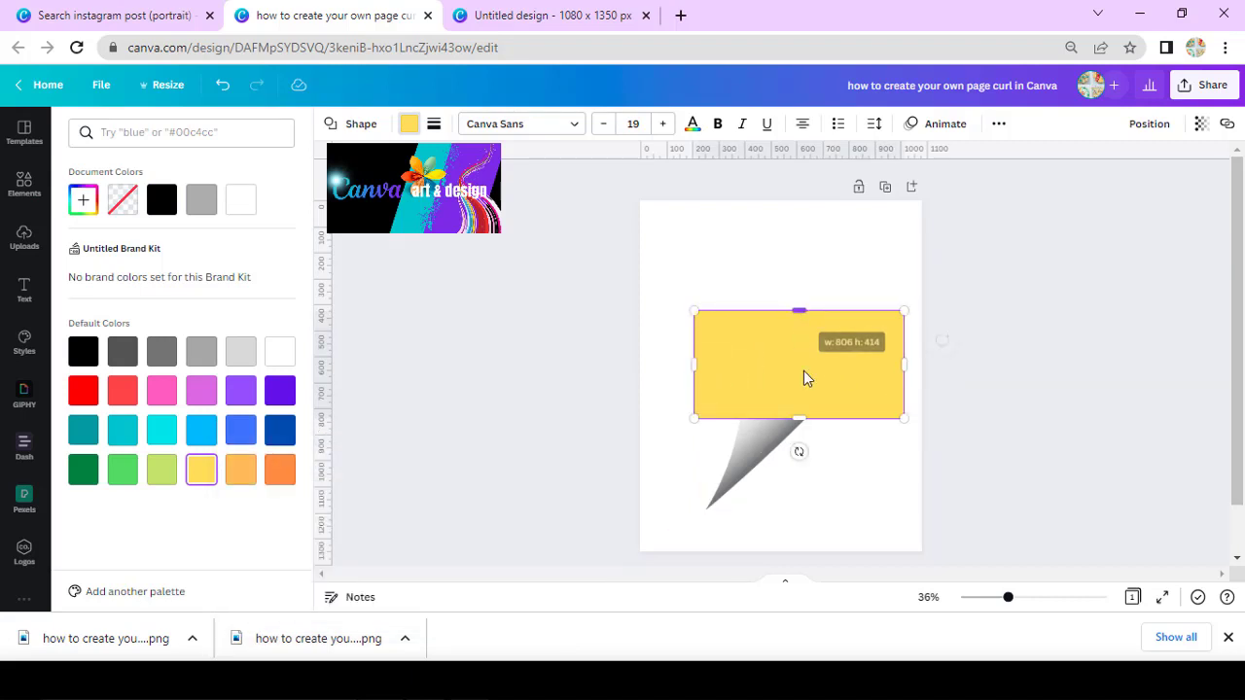
drag(796, 418, 793, 517)
right_click(793, 447)
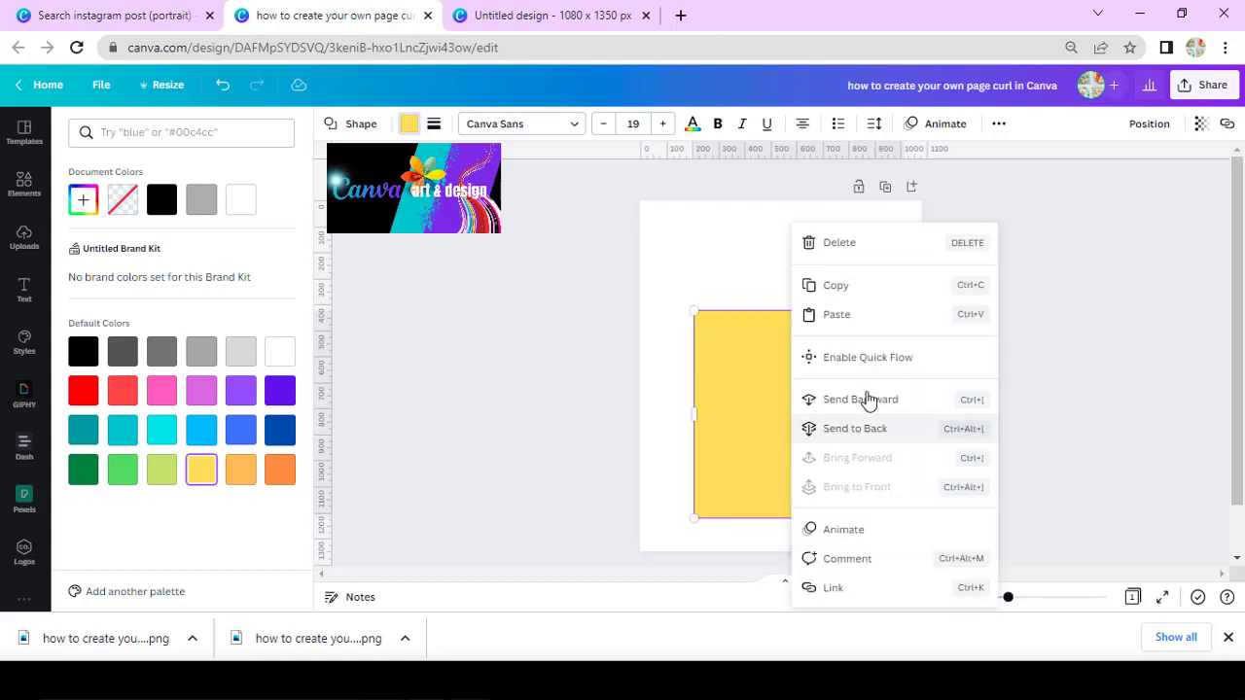
click(883, 438)
Step: Apply the Classic Duotone effect to the paper curl image
click(771, 396)
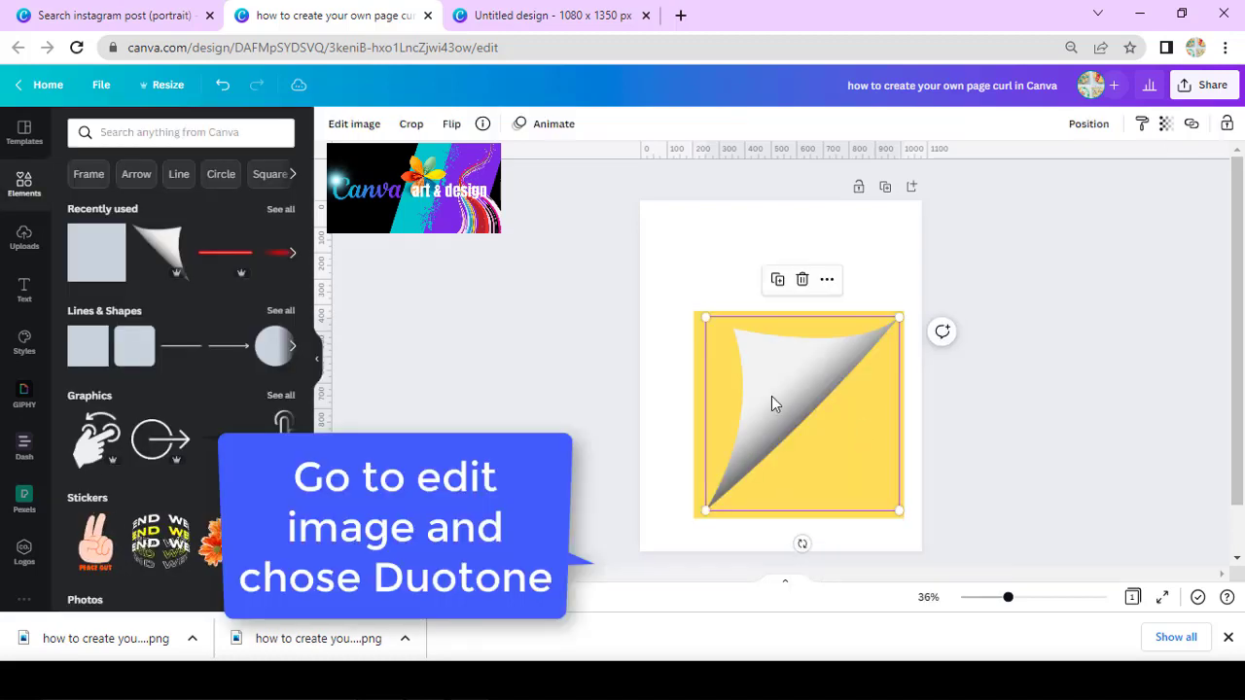
click(354, 124)
scroll(195, 409, down, 3)
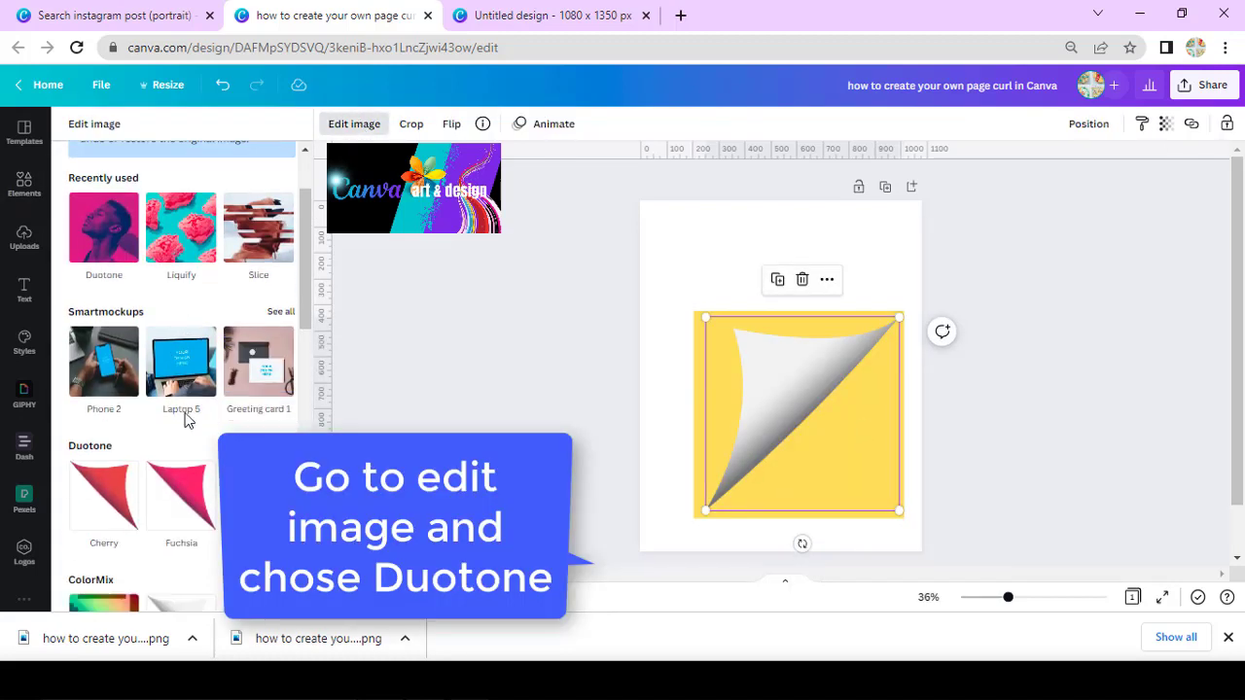
click(280, 313)
scroll(211, 445, down, 3)
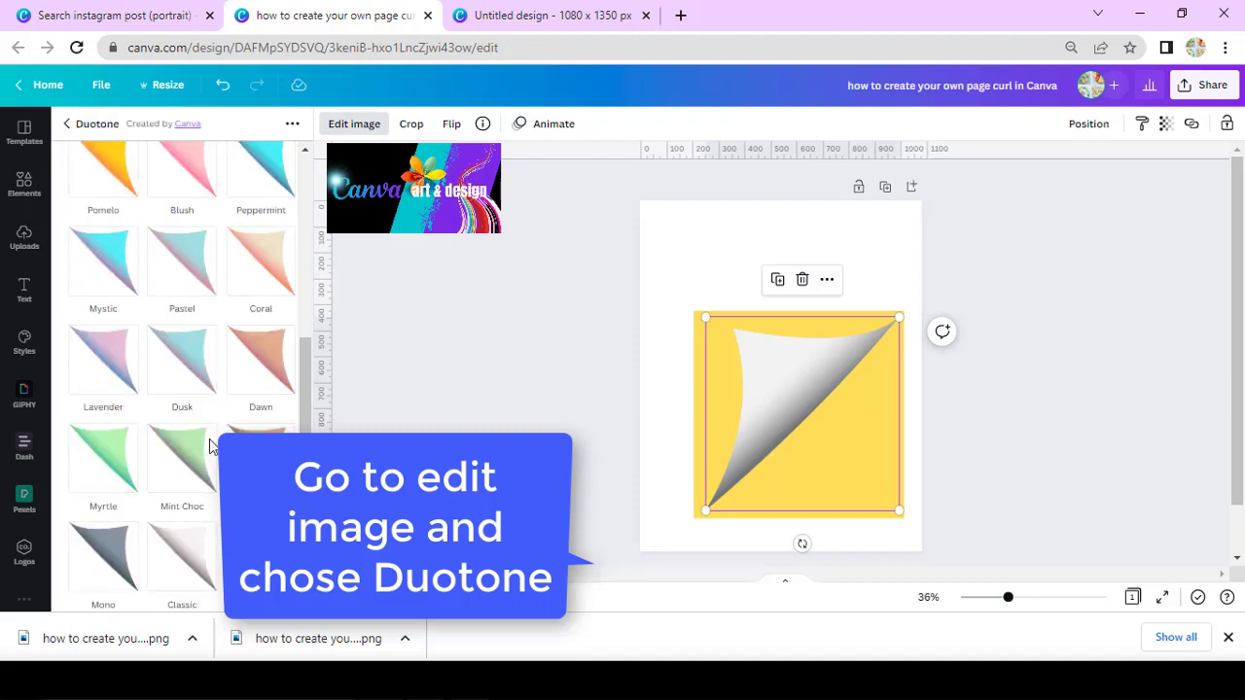
click(181, 555)
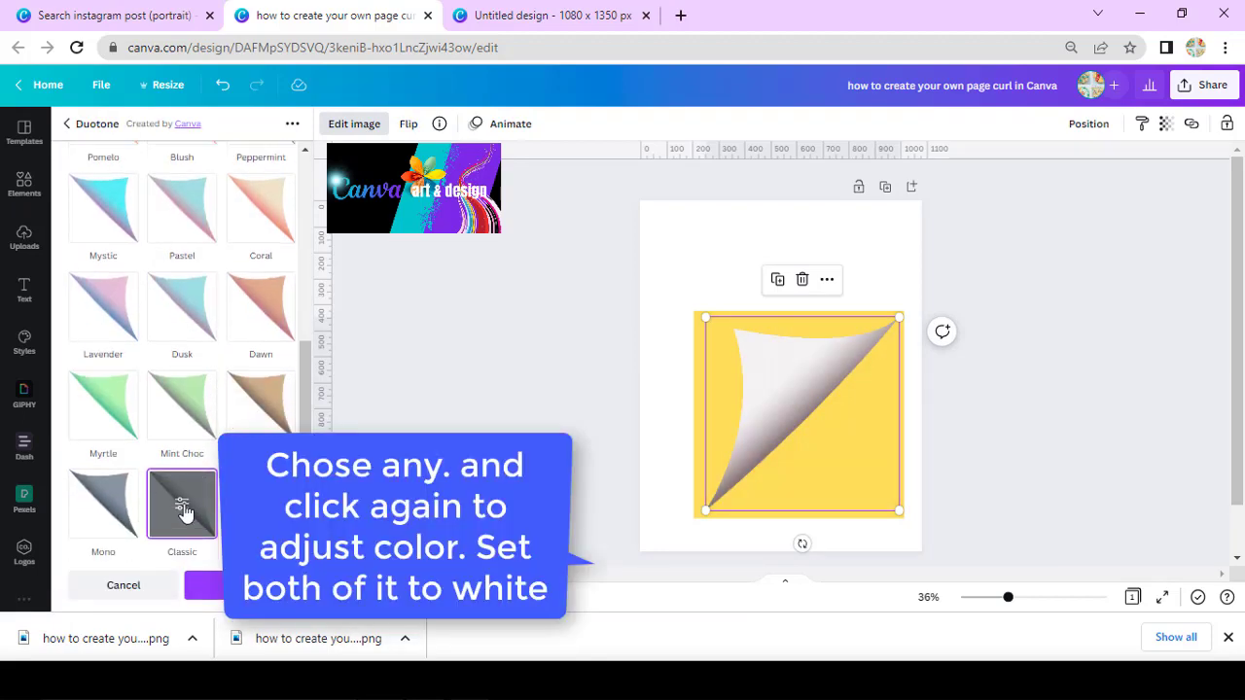
Step: Set the Duotone shadows color to white and apply the effect to the paper curl
click(183, 510)
click(278, 216)
click(388, 280)
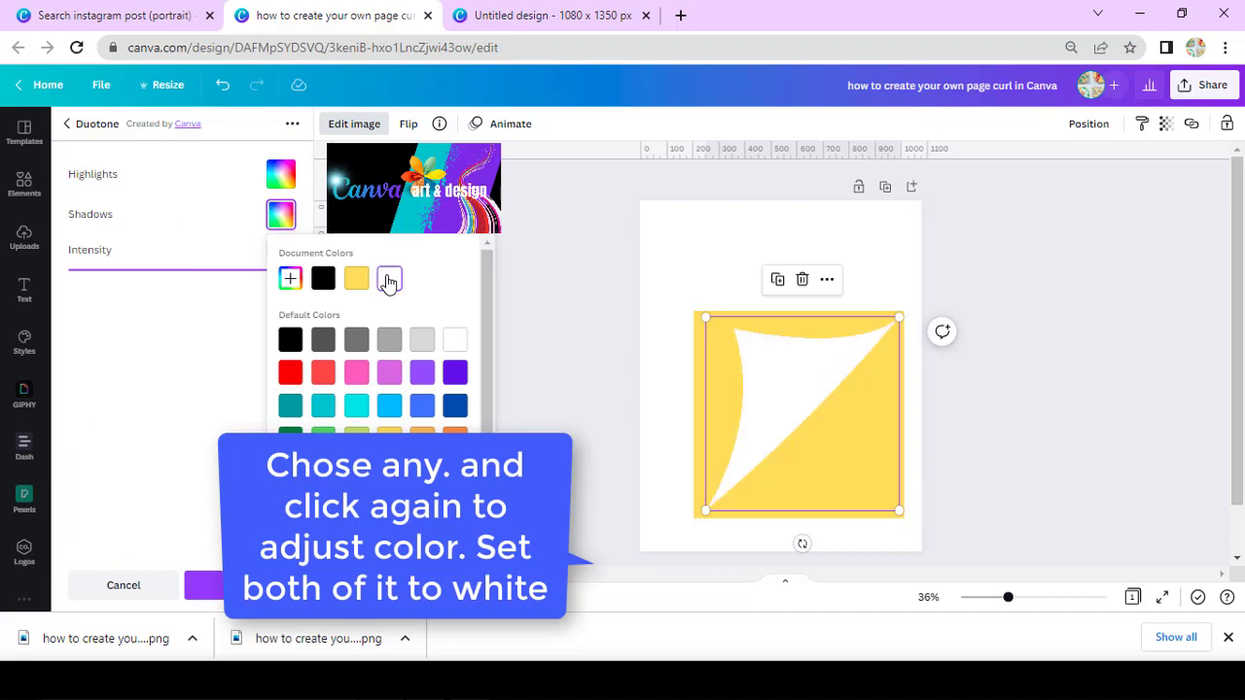
click(204, 585)
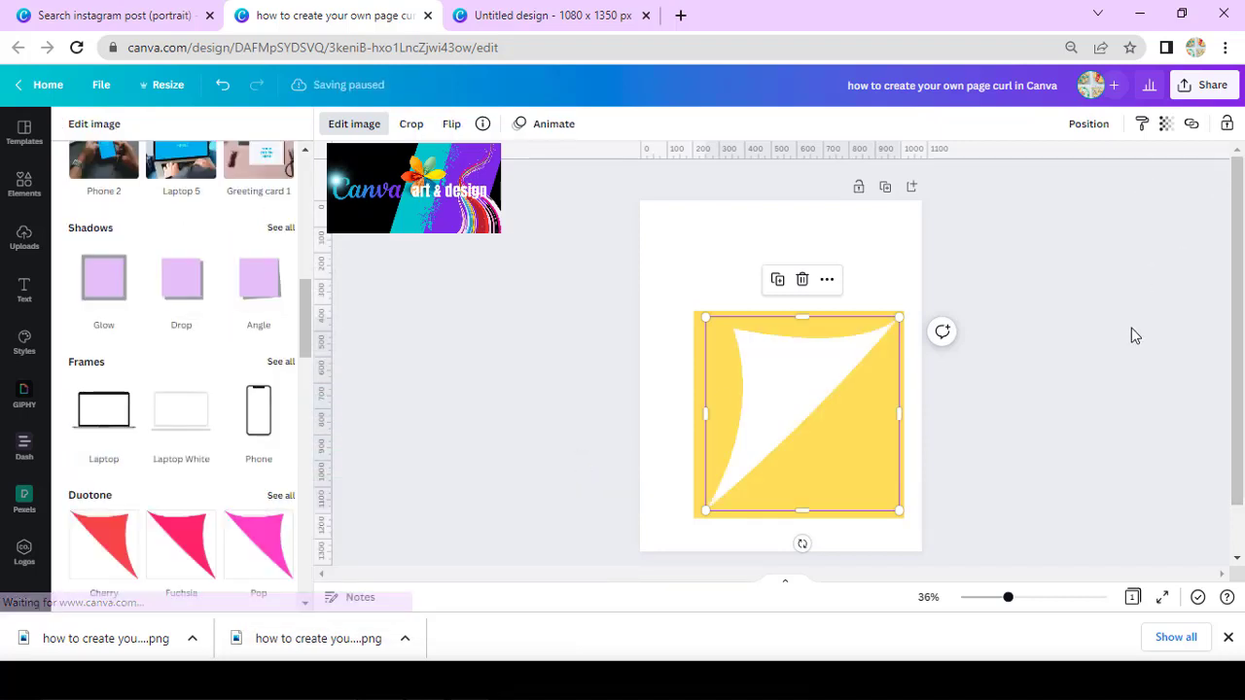
Step: Download the page as a PNG at 1080 × 1350 px
click(1197, 80)
click(1084, 435)
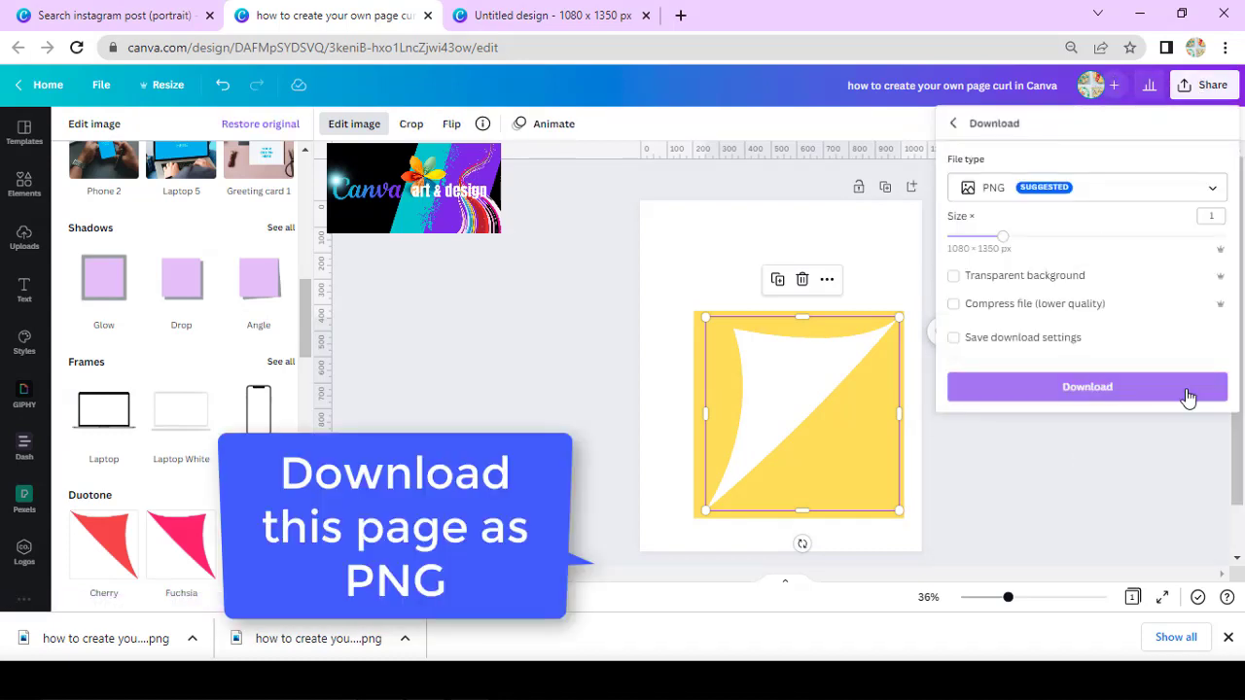
click(1187, 389)
click(559, 426)
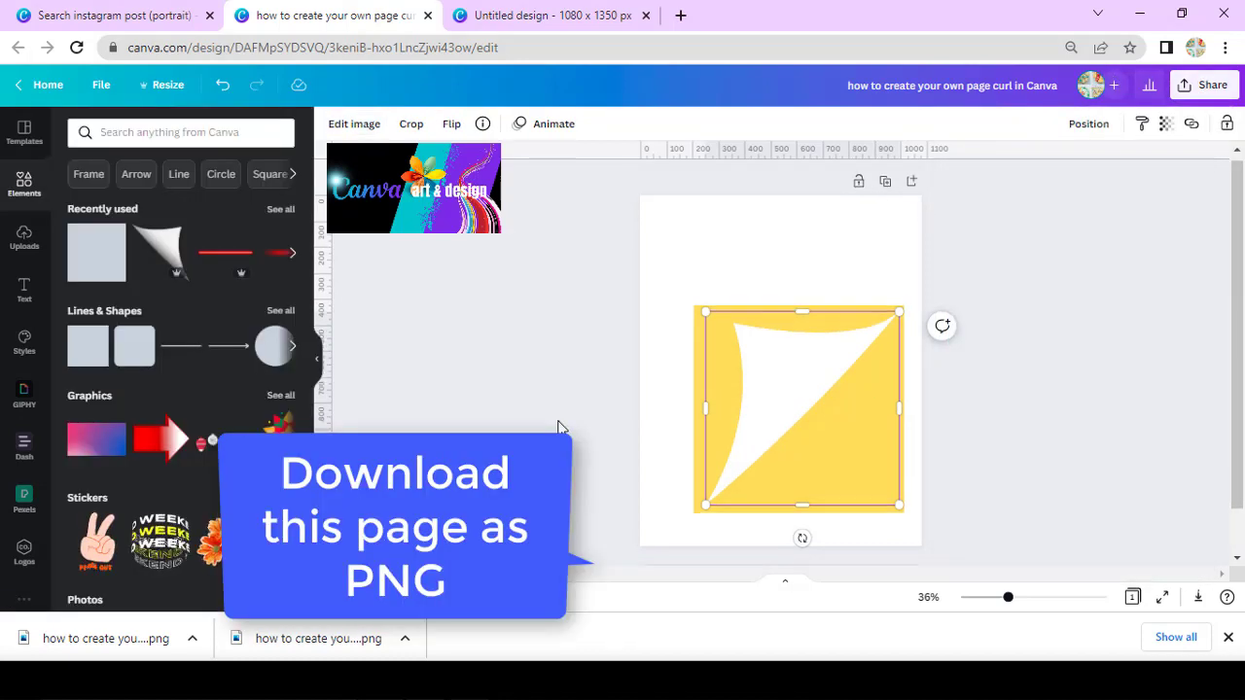
Step: Add a second page and set its background color to dark blue
scroll(714, 536, down, 1)
click(714, 533)
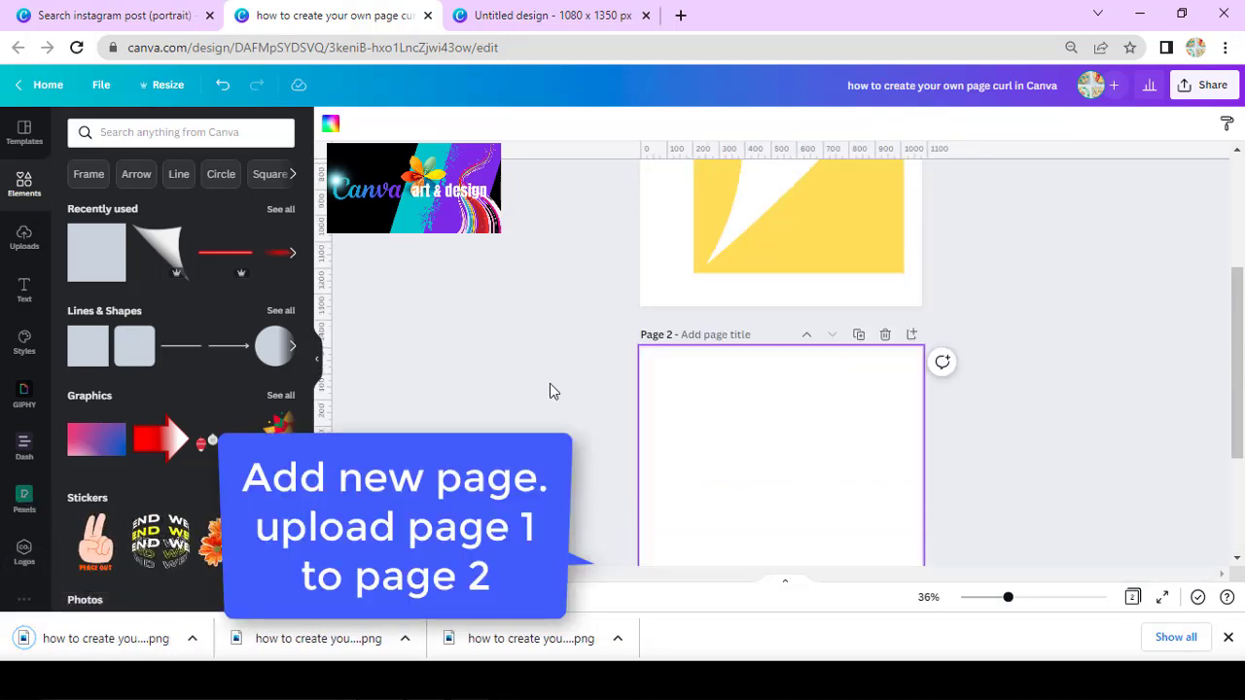
scroll(550, 391, down, 1)
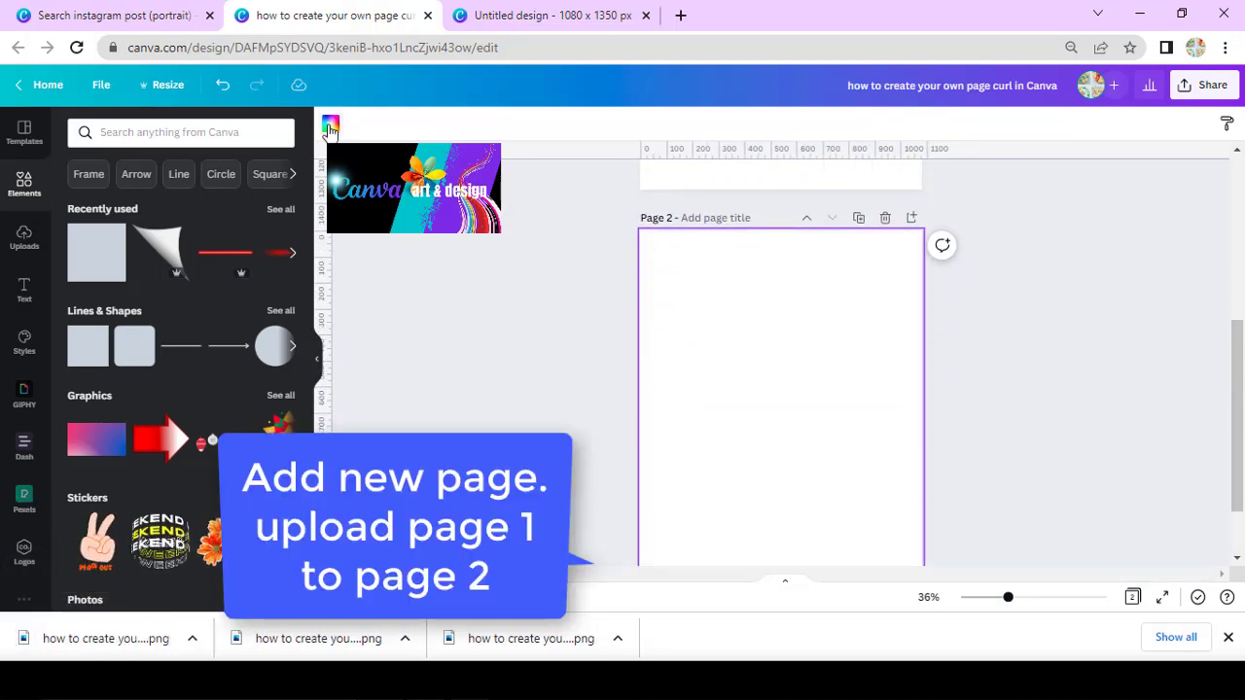
click(330, 123)
click(279, 503)
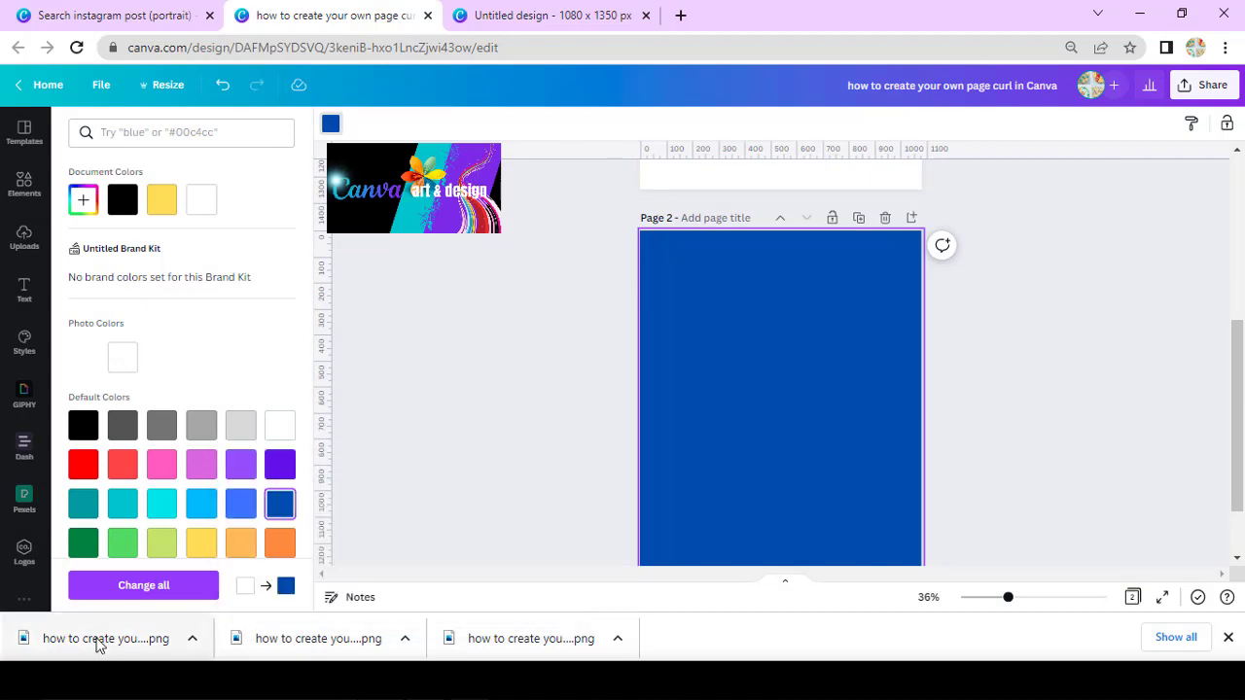
Step: Place the downloaded PNG on page 2 and remove its white areas with BG Remover
drag(102, 638, 816, 425)
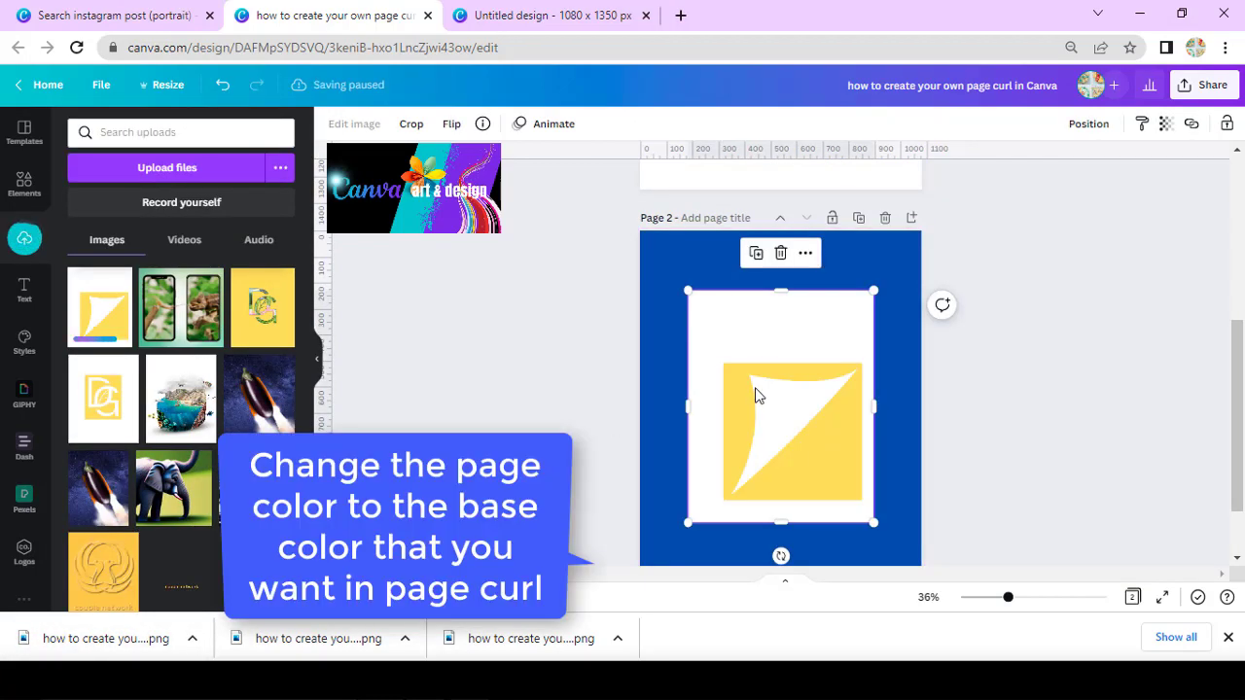
click(367, 132)
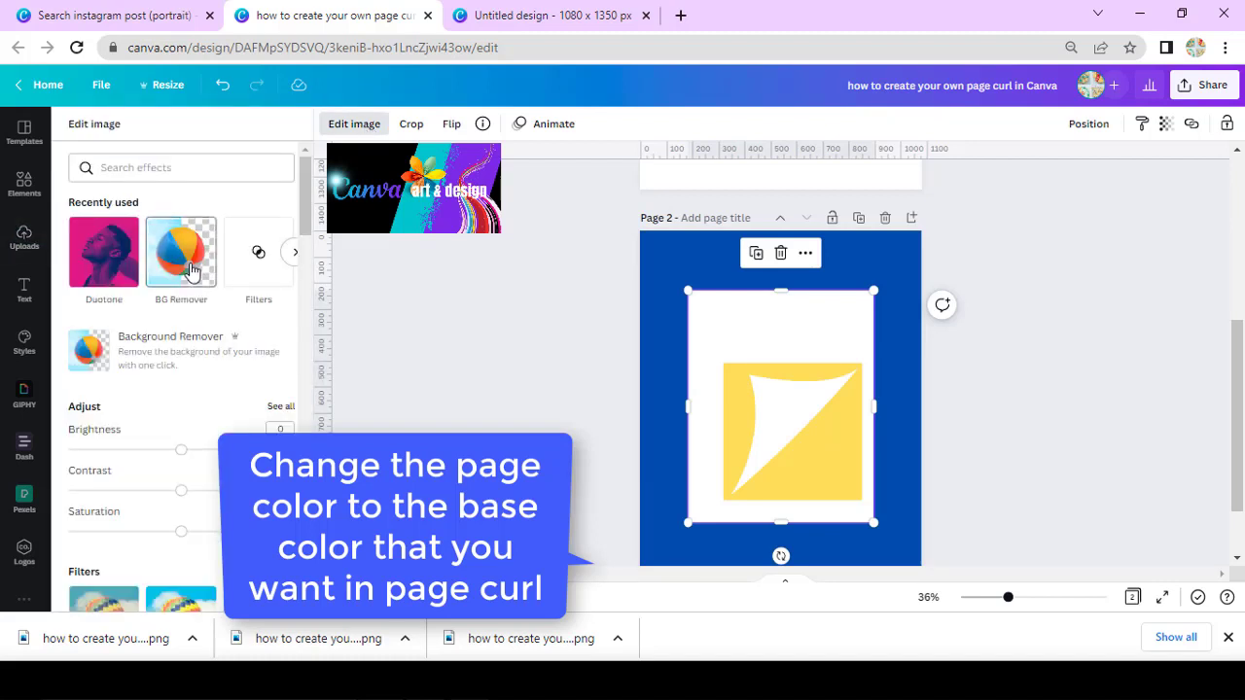
click(181, 254)
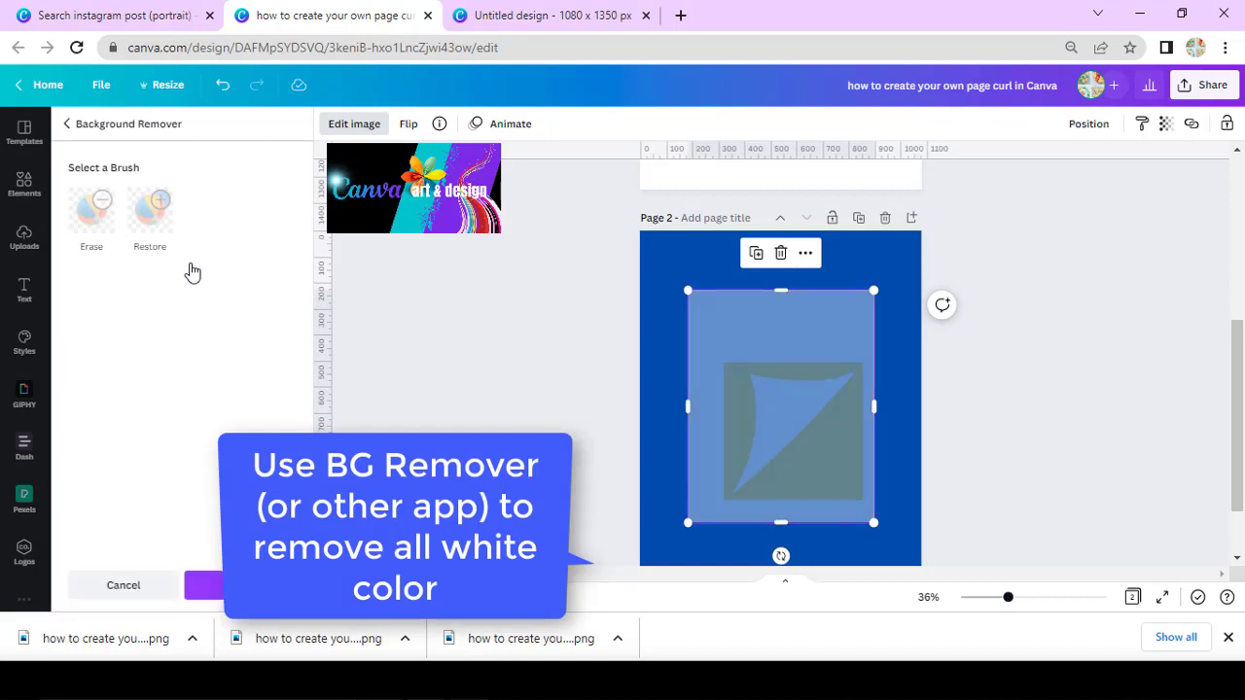
click(287, 589)
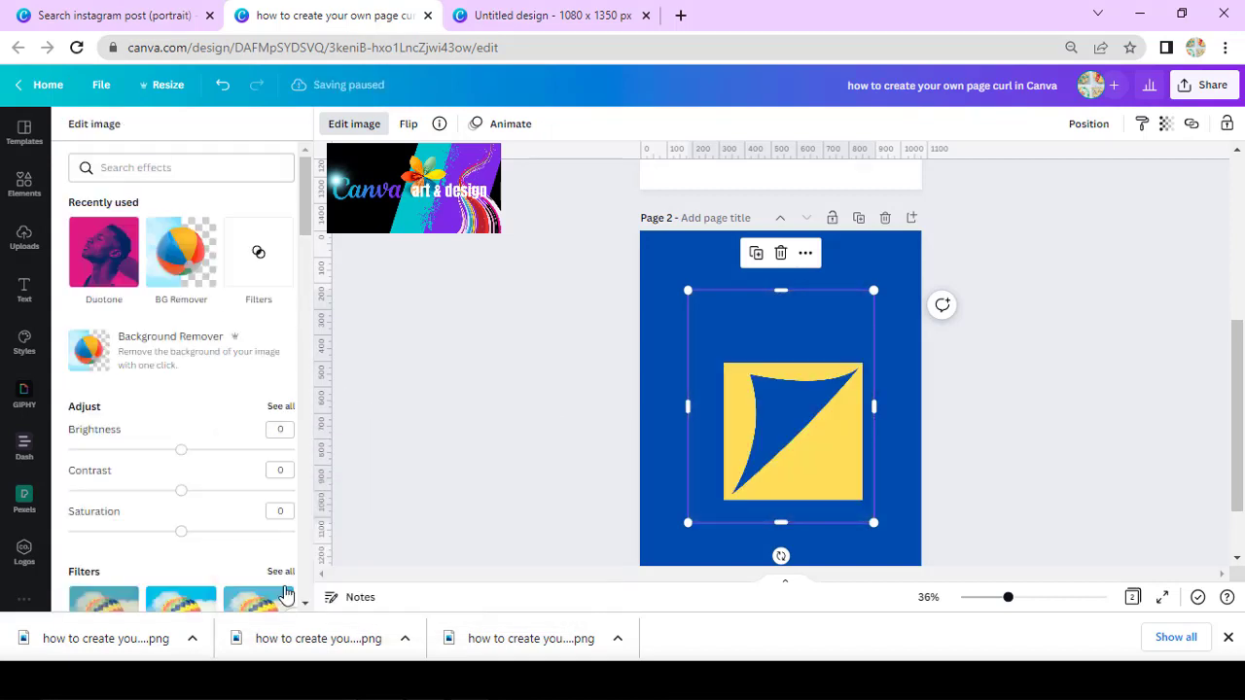
Step: Enlarge the yellow cutout image to the full page width and crop its empty upper and left margins
drag(688, 523, 642, 583)
drag(875, 290, 922, 233)
drag(781, 232, 785, 323)
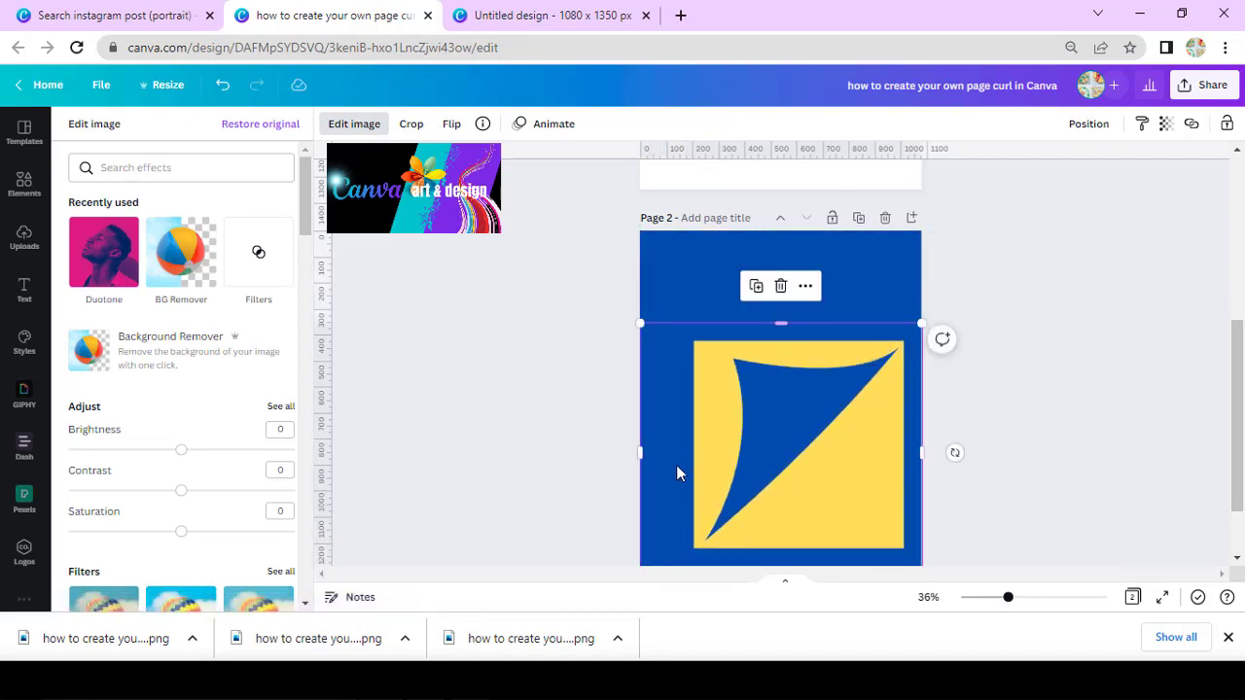
drag(642, 452, 683, 453)
scroll(1017, 444, down, 1)
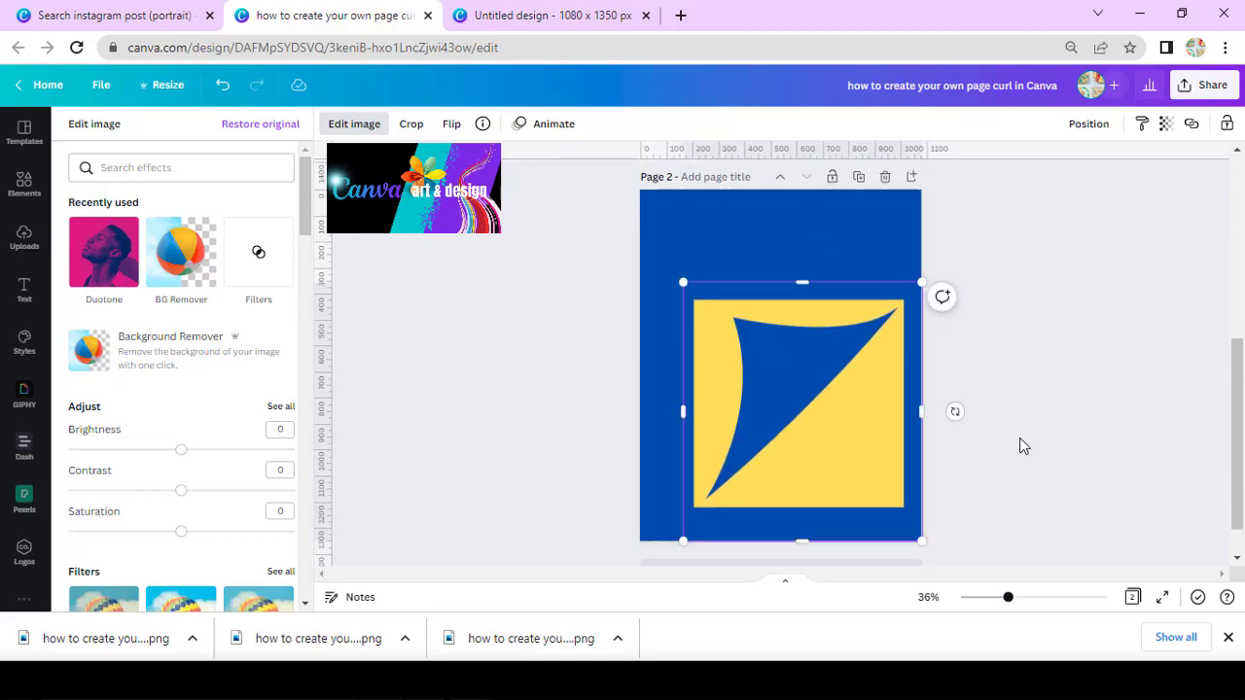
Step: Search the elements for "blue neon" and add the horizontal glowing blue light streak to page 2
click(24, 183)
click(123, 132)
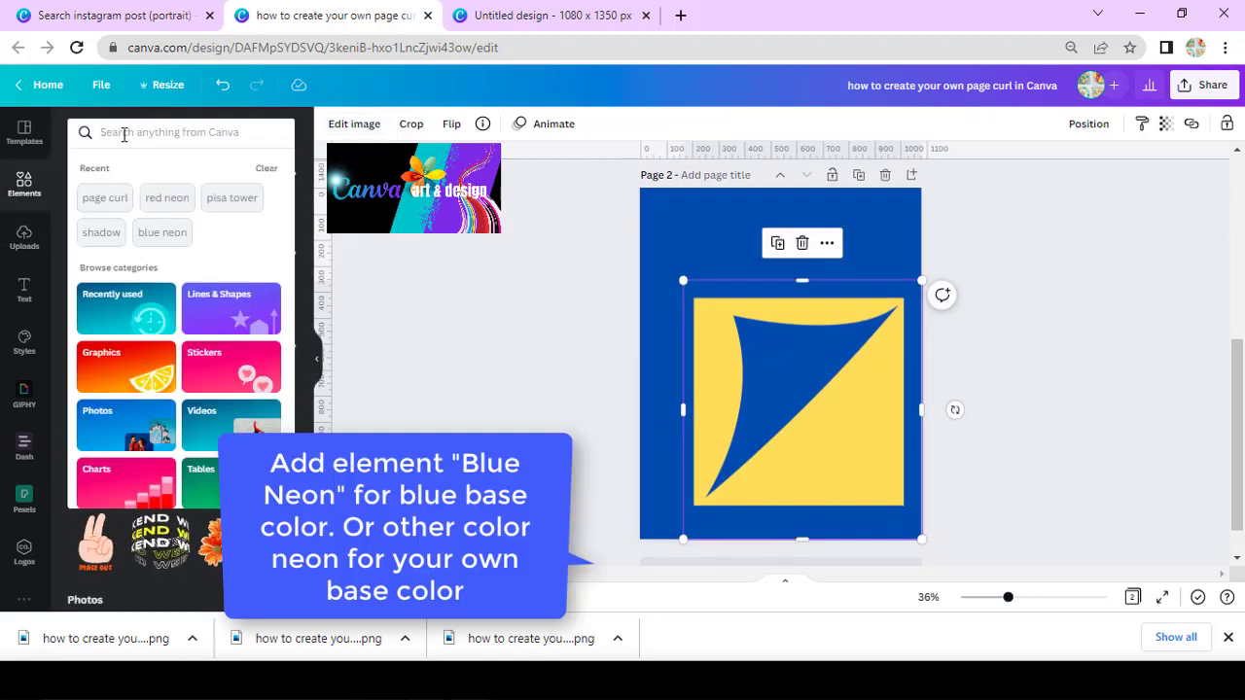
text(blue neon)
key(Return)
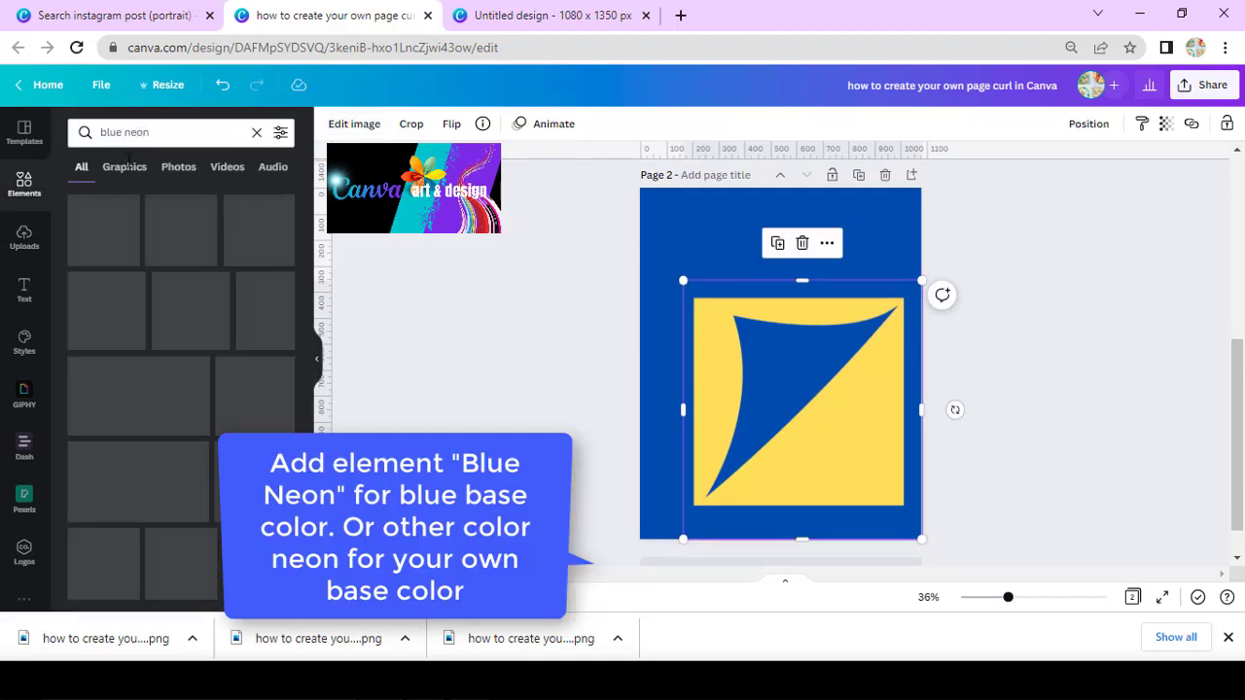
click(113, 318)
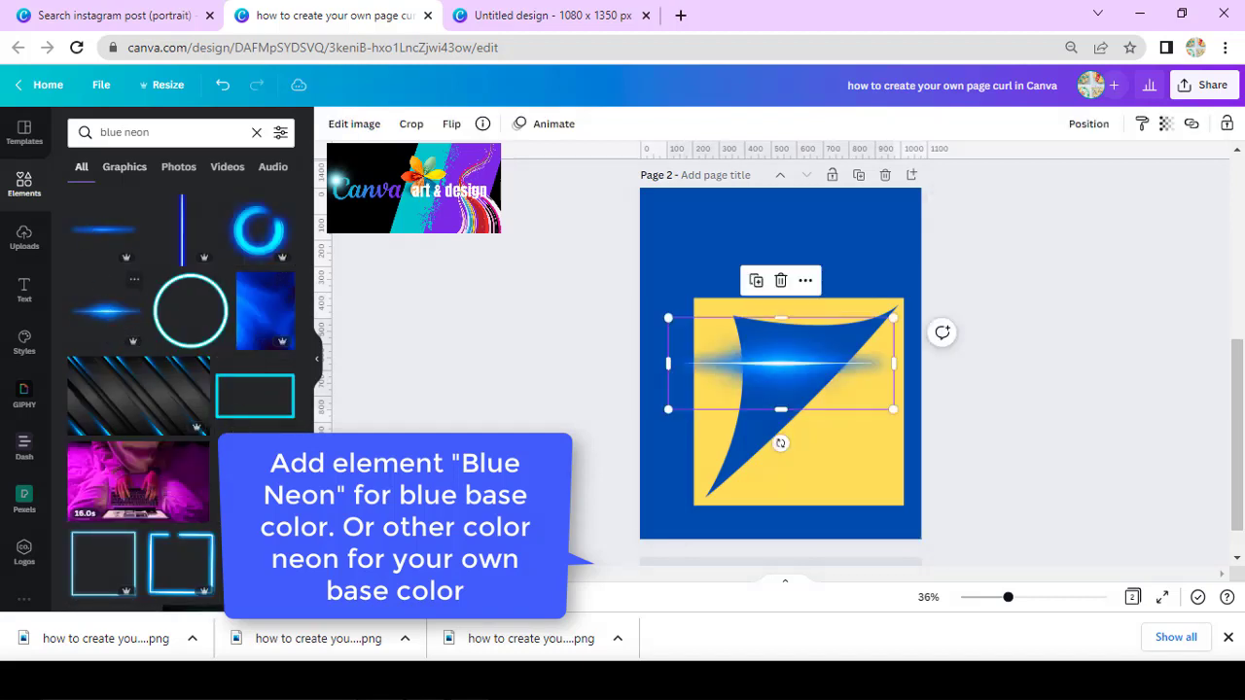
Step: Rotate the neon streak to the curl's diagonal, enlarge it across the curl area and send it to the back
drag(780, 445, 1109, 584)
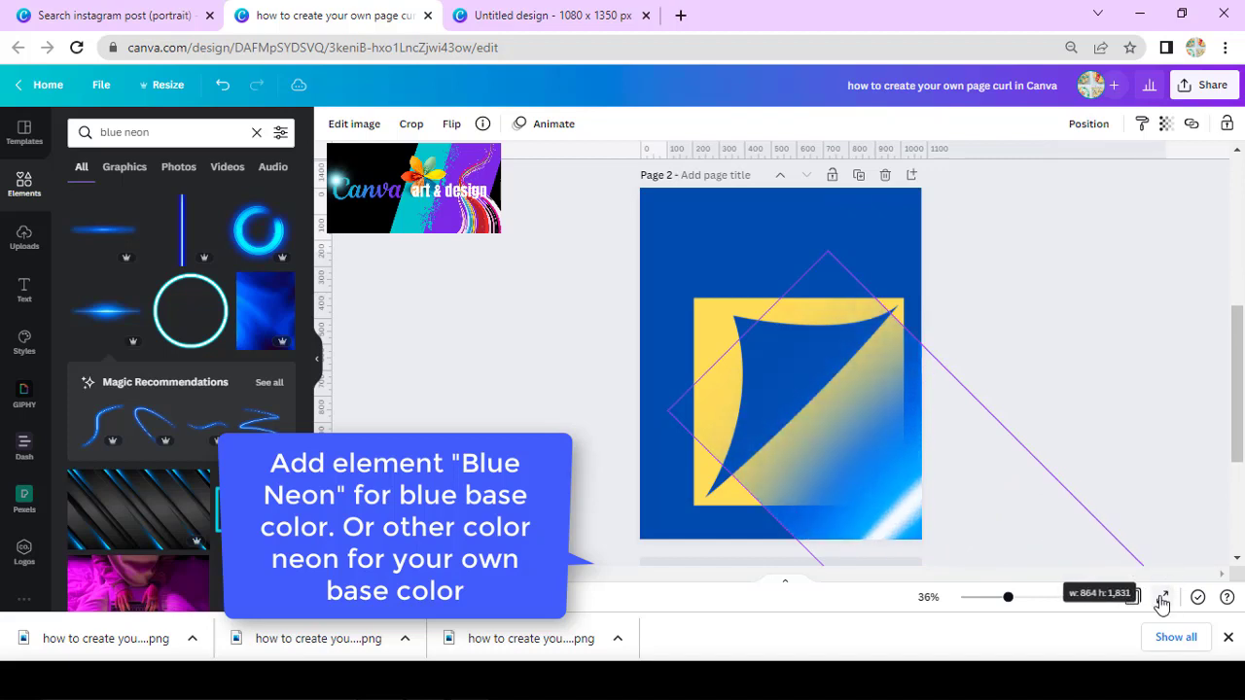
drag(878, 491, 739, 370)
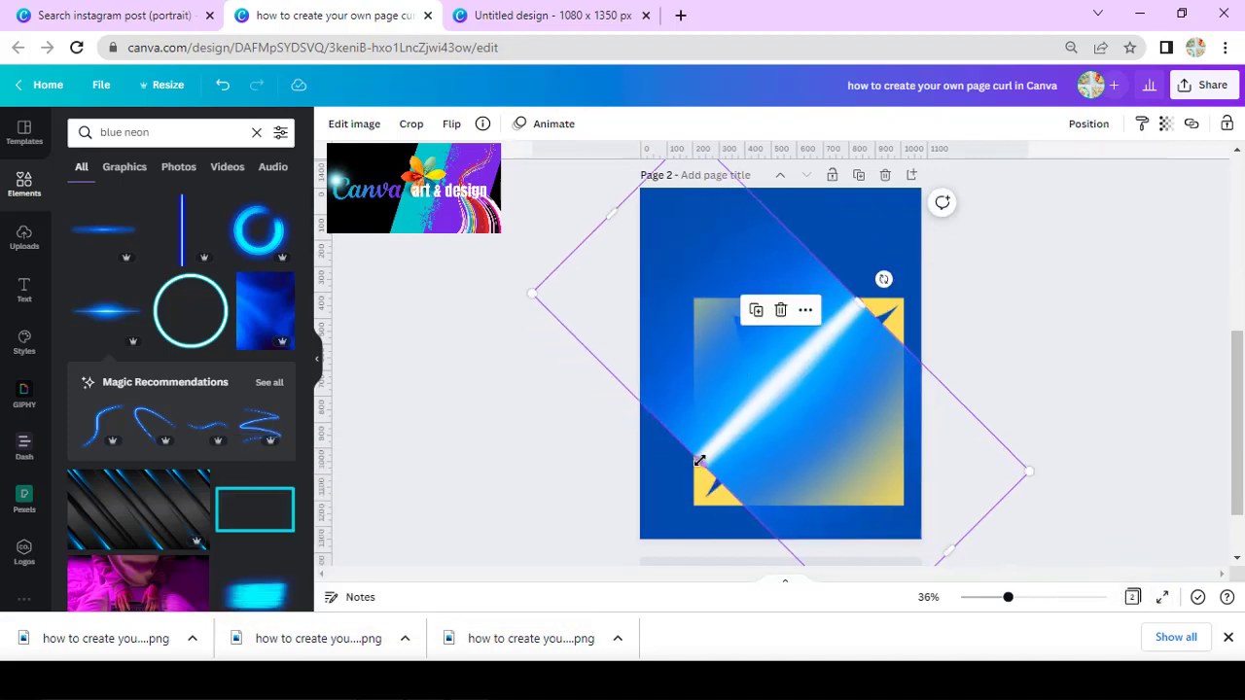
drag(700, 461, 670, 493)
drag(872, 294, 893, 272)
right_click(838, 323)
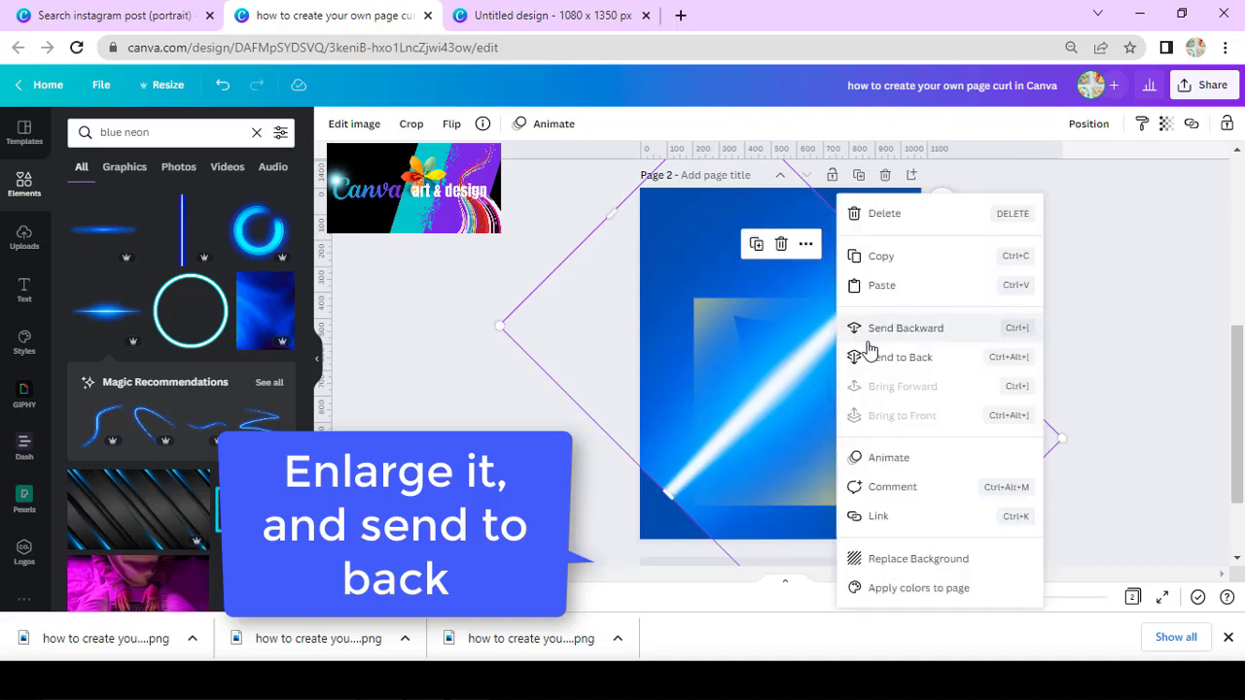
click(883, 356)
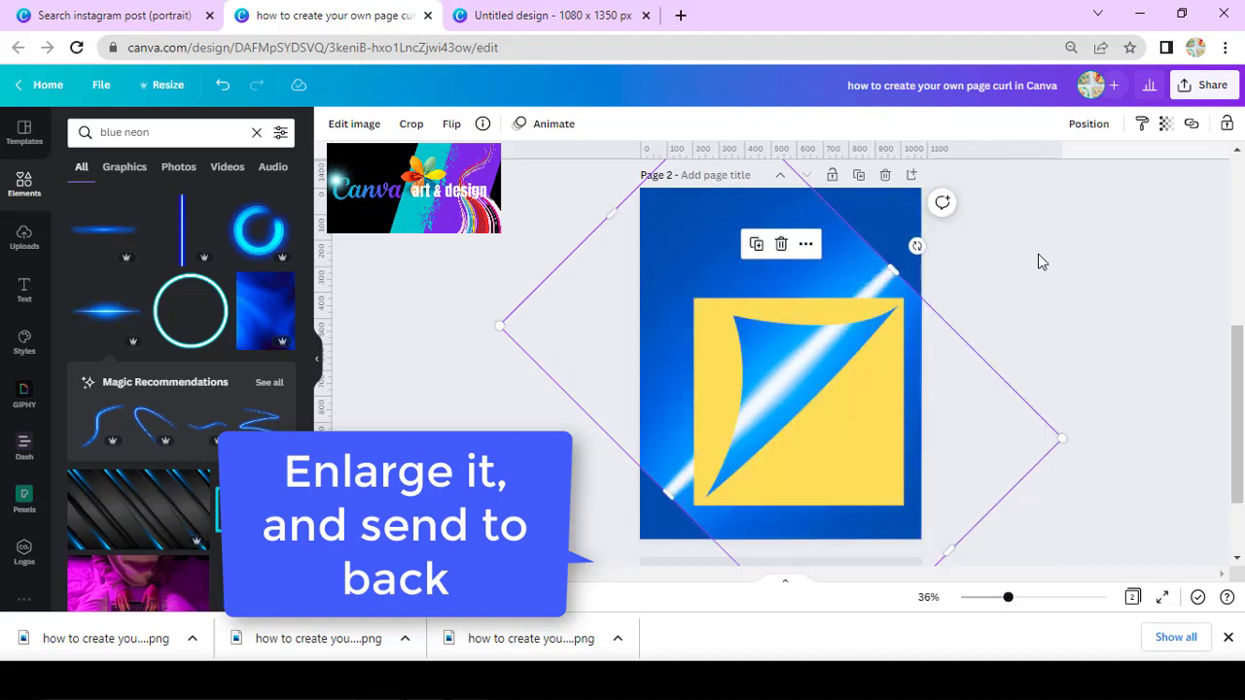
Step: Make the neon streak slightly transparent and shift it a little up and left behind the curl cutout
click(1166, 125)
drag(1158, 183, 1128, 185)
drag(989, 463, 981, 457)
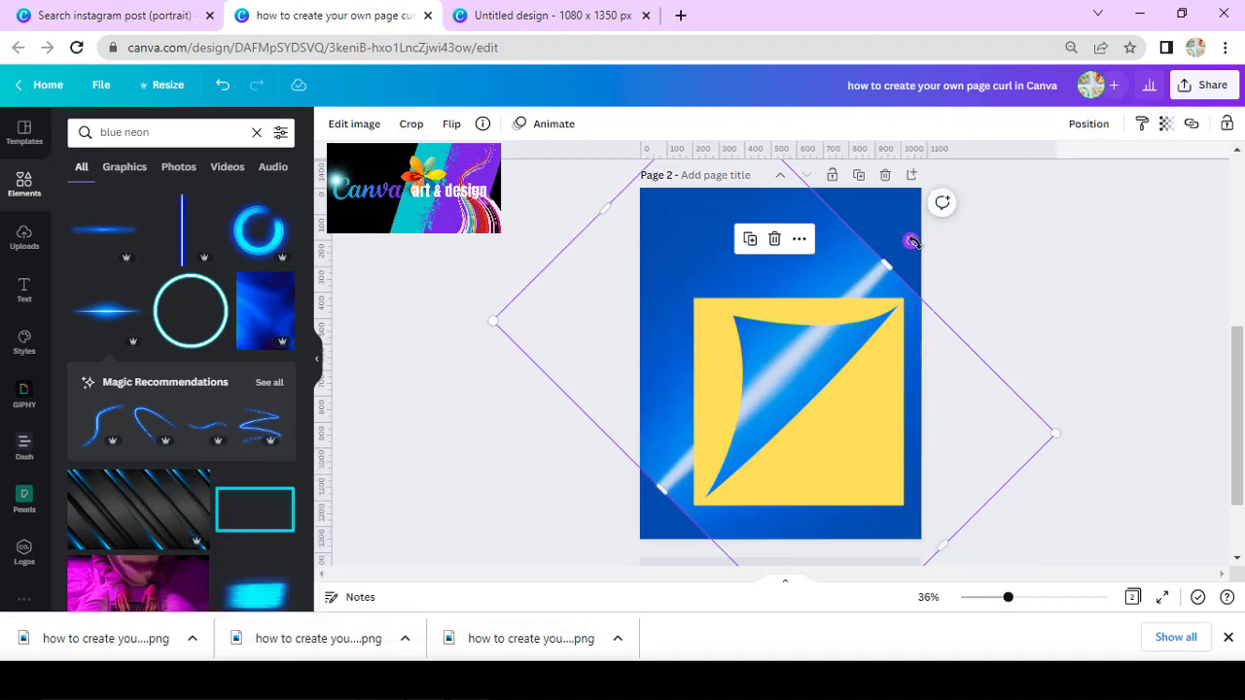
Step: Add the glowing blue neon flare to page 2, rotate it to the curl's diagonal and enlarge it along the curl's lower-right edge
click(110, 313)
drag(776, 446, 830, 422)
drag(779, 361, 806, 395)
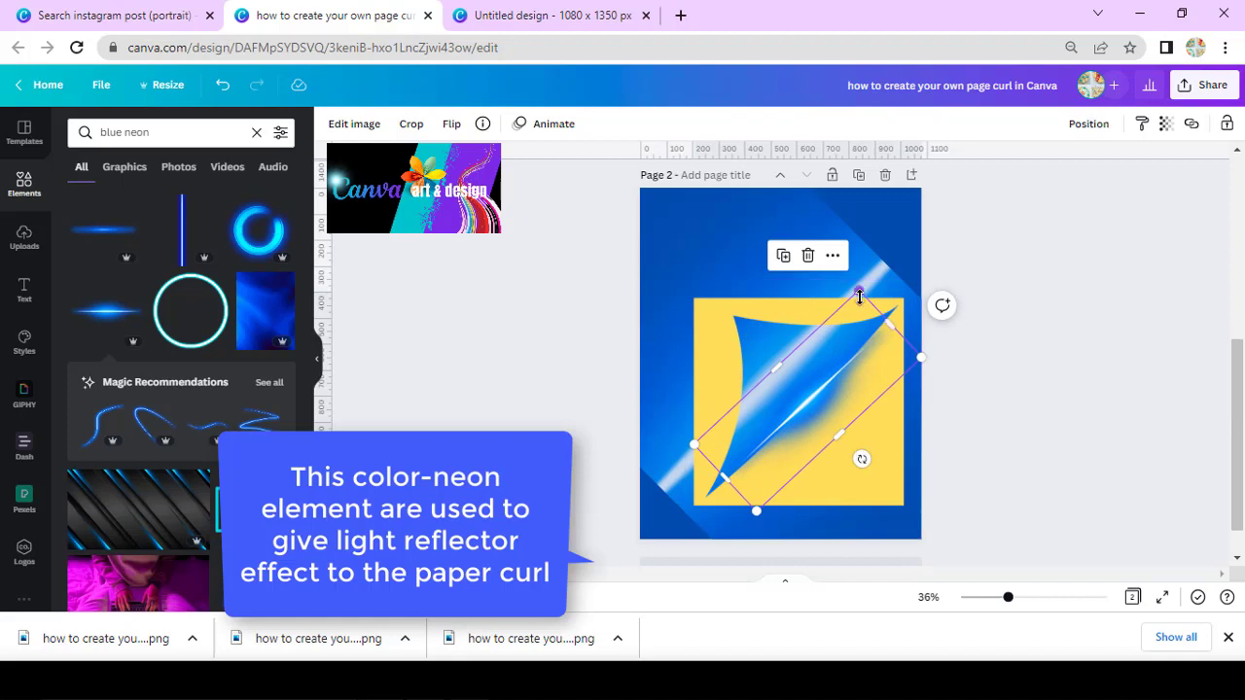
drag(860, 297, 870, 297)
drag(835, 382, 824, 395)
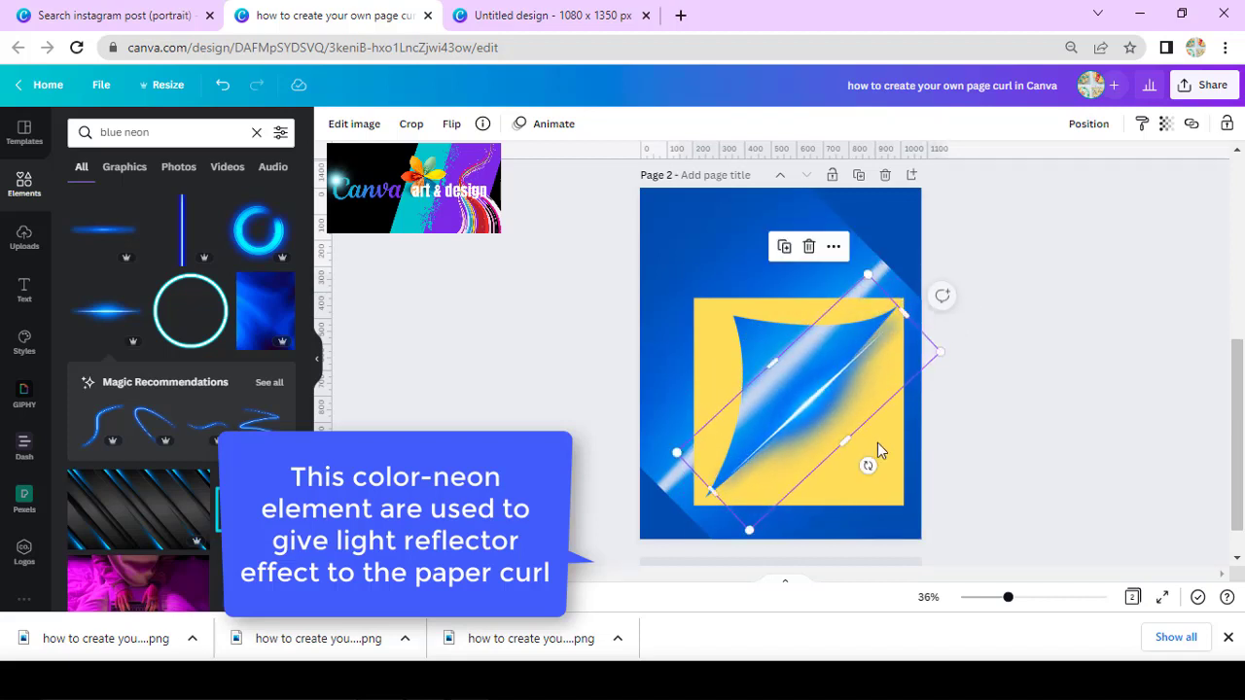
drag(869, 466, 873, 468)
key(ctrl+z)
click(851, 405)
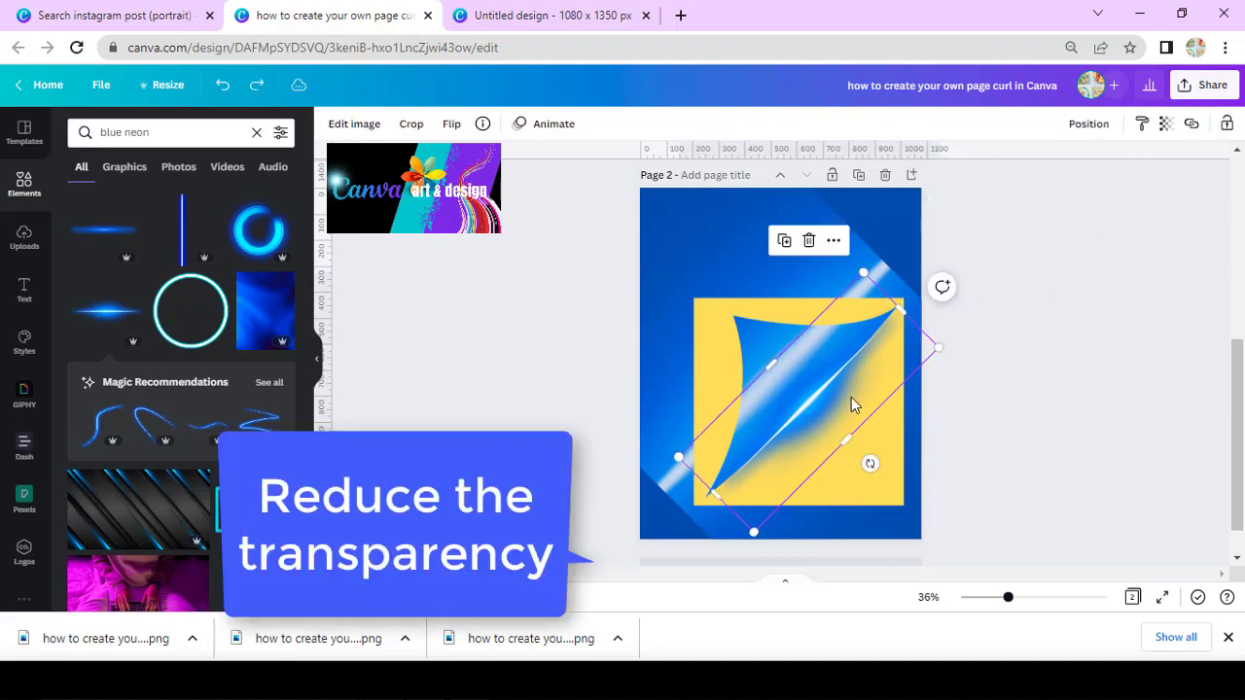
Step: Set the new neon flare's transparency to 79 and send it behind the yellow cutout
click(1165, 123)
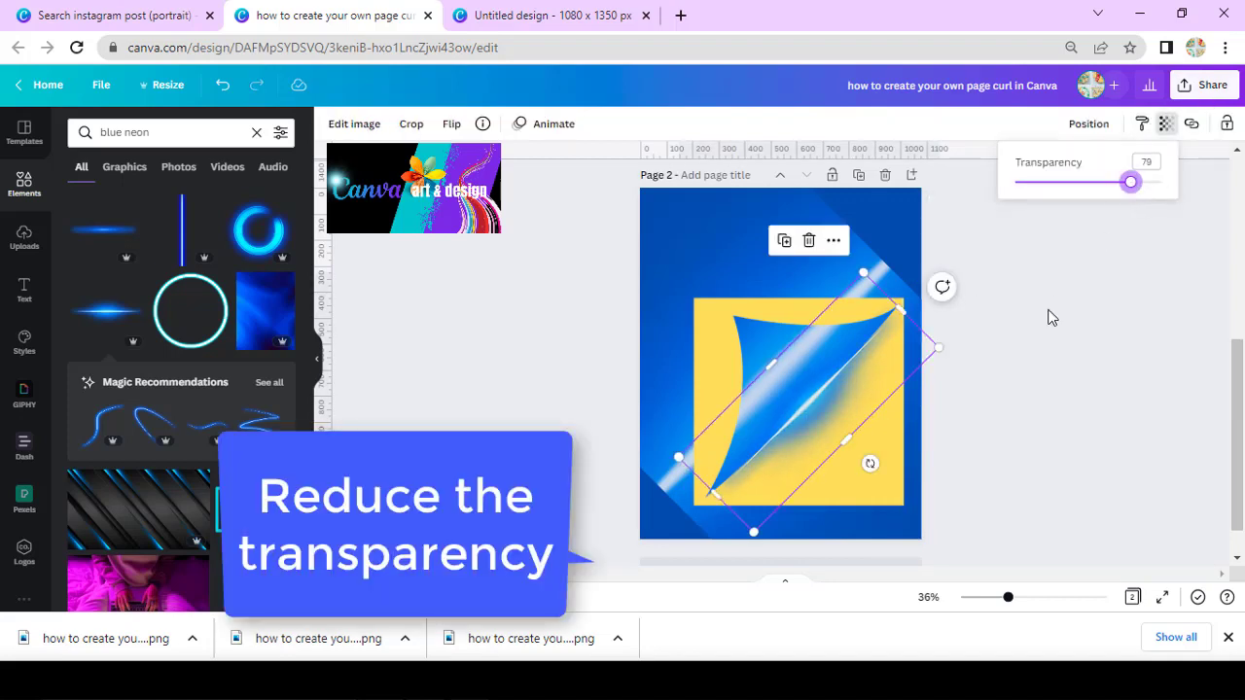
right_click(839, 402)
click(909, 329)
click(1023, 394)
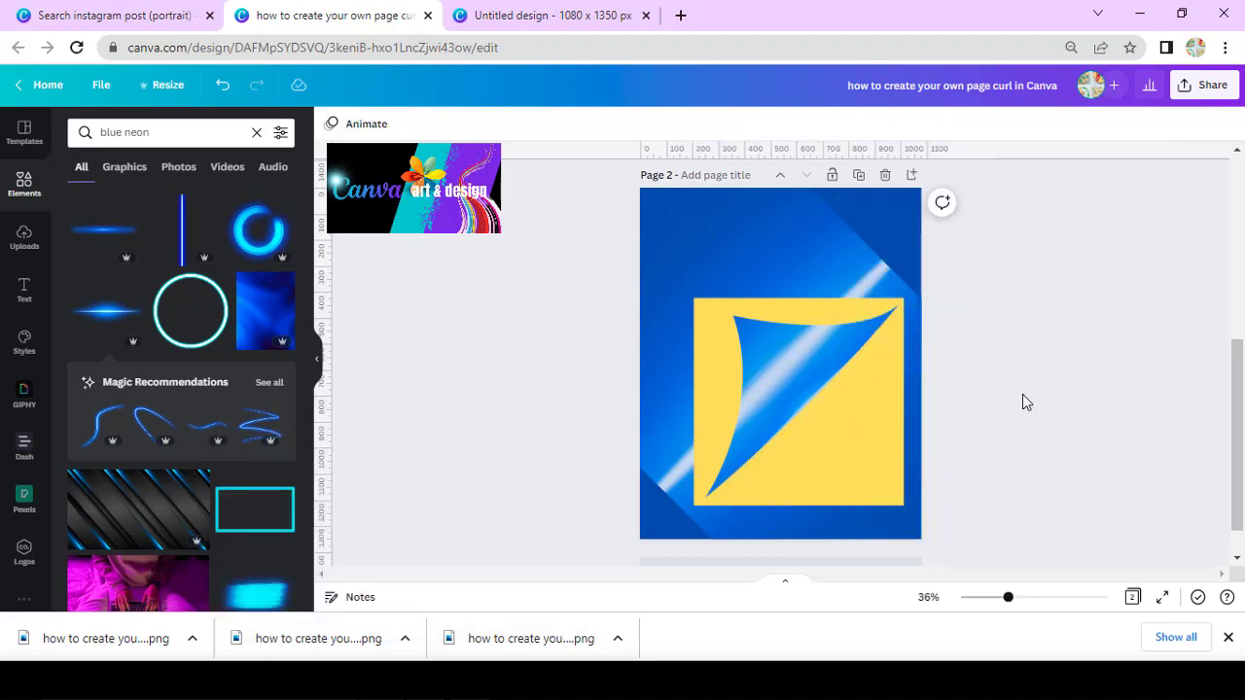
Step: Add a square to page 2, fill it with the document's yellow and stretch it to the page's left edge, about 702 px wide
click(23, 183)
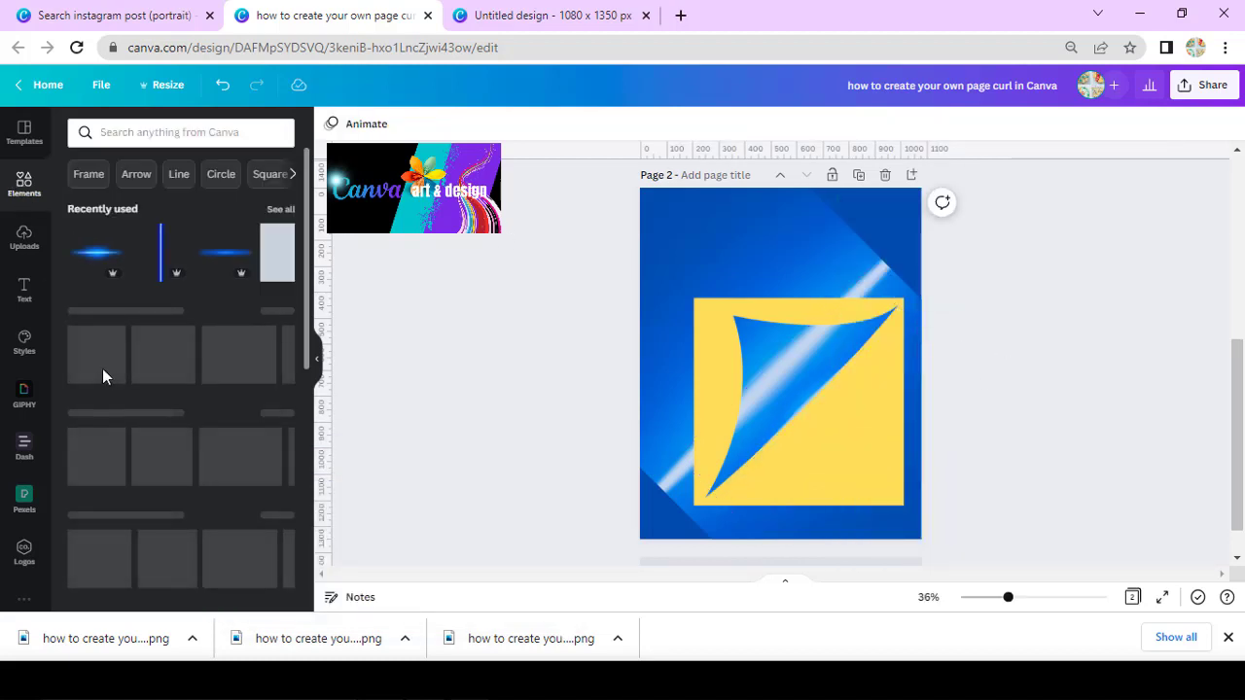
click(85, 350)
click(409, 123)
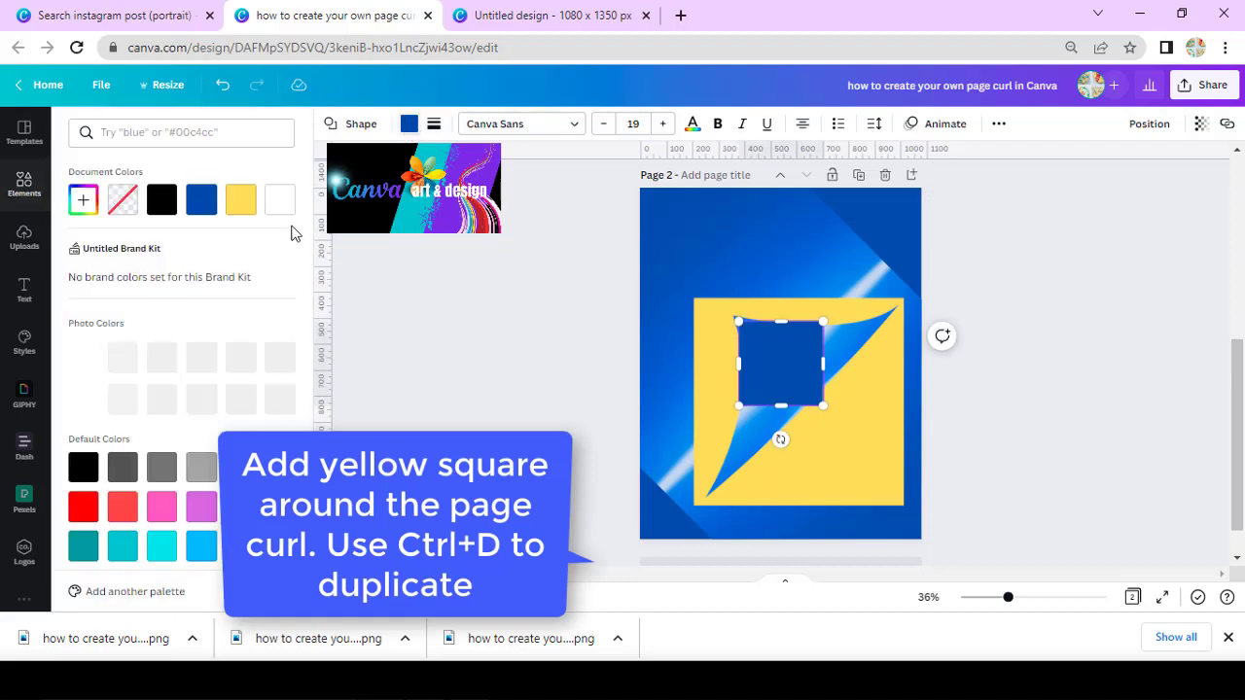
click(240, 199)
drag(738, 364, 640, 364)
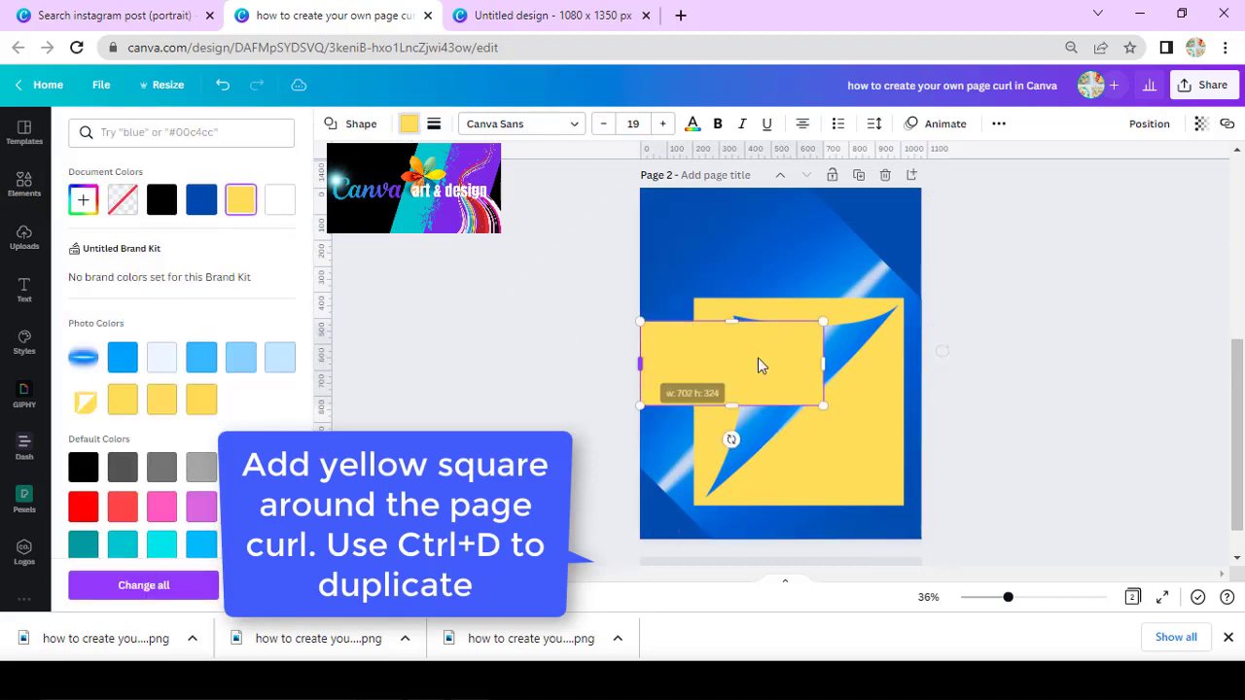
Step: Cover the remaining blue margins around the curl cutout with the yellow rectangle and its duplicates
drag(933, 371, 942, 371)
drag(827, 379, 837, 233)
drag(789, 270, 750, 506)
drag(778, 446, 953, 487)
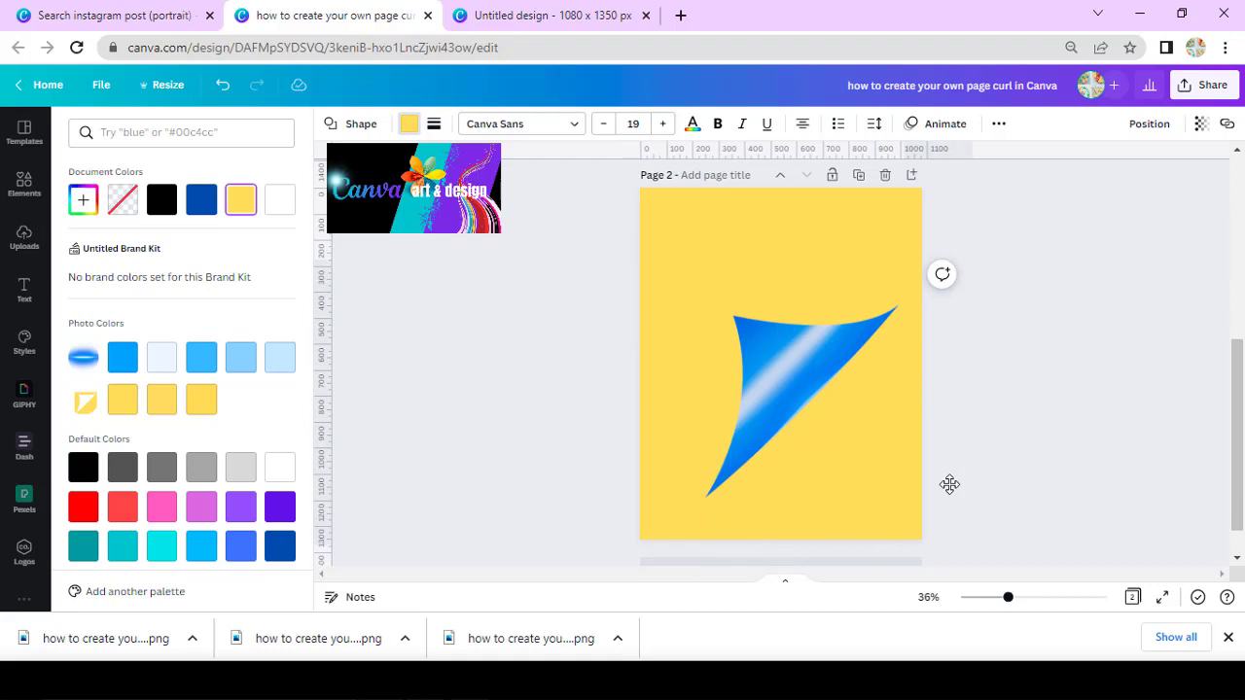
Step: Download only page 2 of the design as a PNG
click(1202, 85)
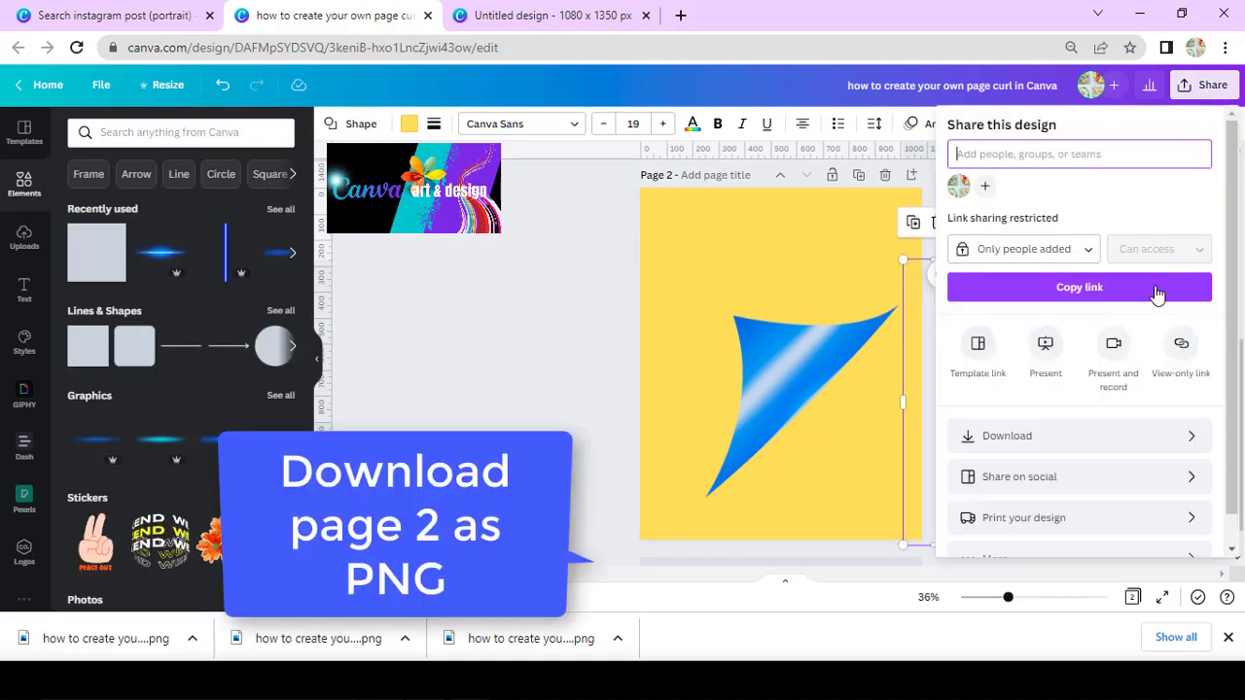
click(1084, 438)
click(1207, 368)
click(1097, 441)
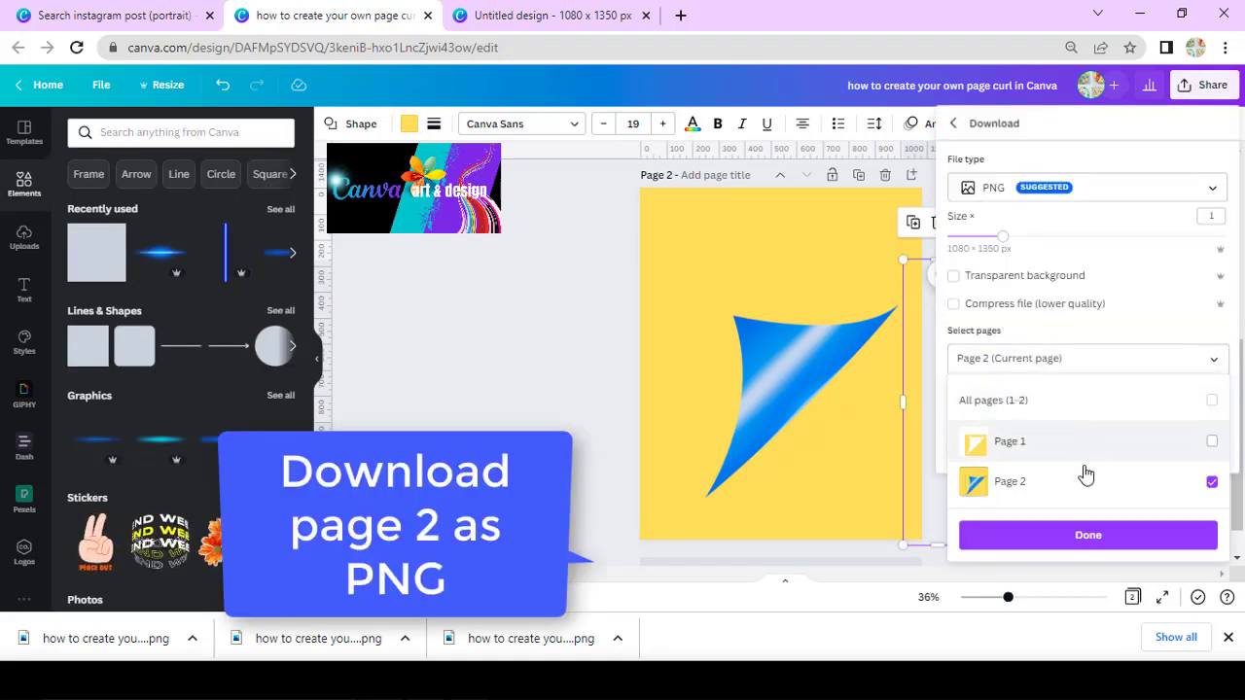
click(1075, 537)
click(1084, 443)
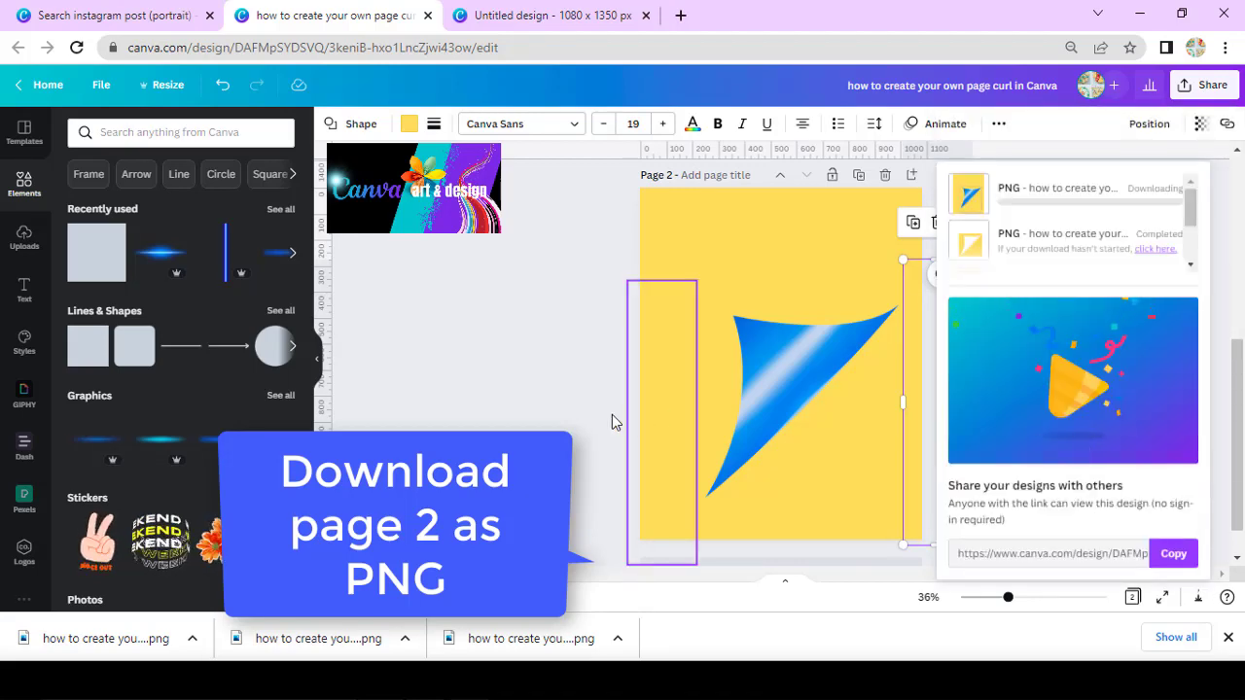
click(574, 416)
Step: Add a third page and set its background to light grey
scroll(675, 528, down, 1)
click(675, 528)
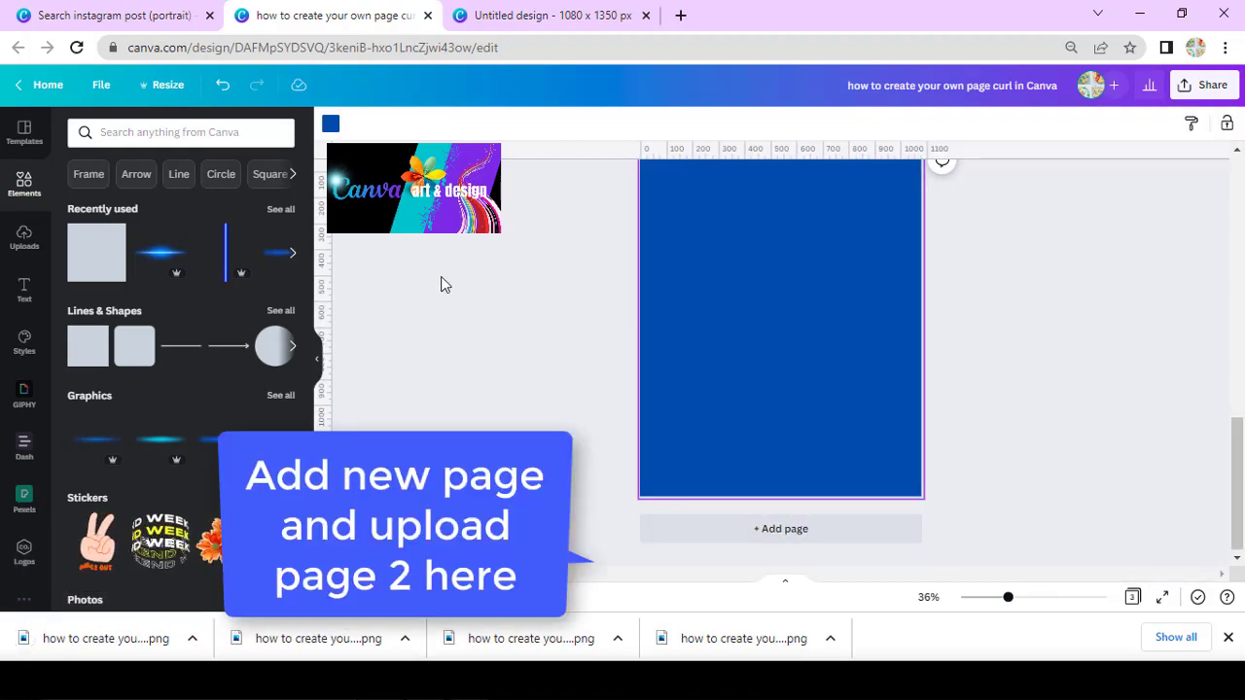
click(331, 124)
scroll(223, 403, down, 2)
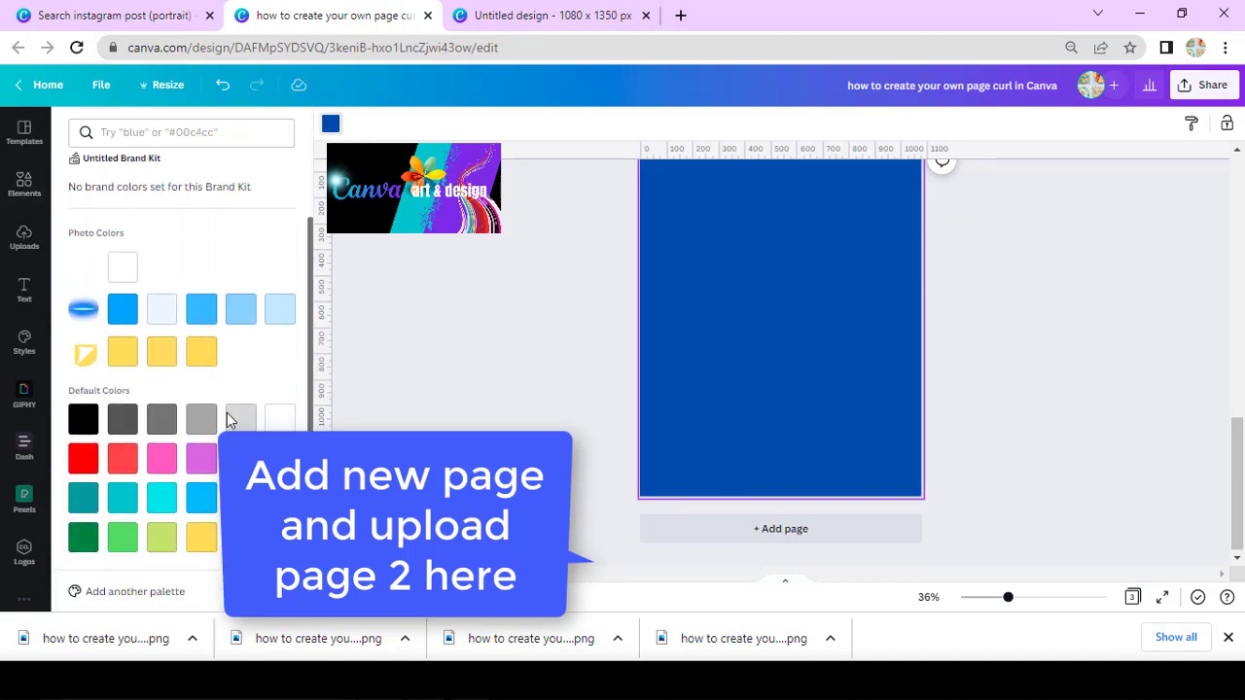
click(240, 418)
Step: Place the downloaded curl PNG on page 3 and remove its yellow background with the Background Remover
drag(115, 641, 785, 313)
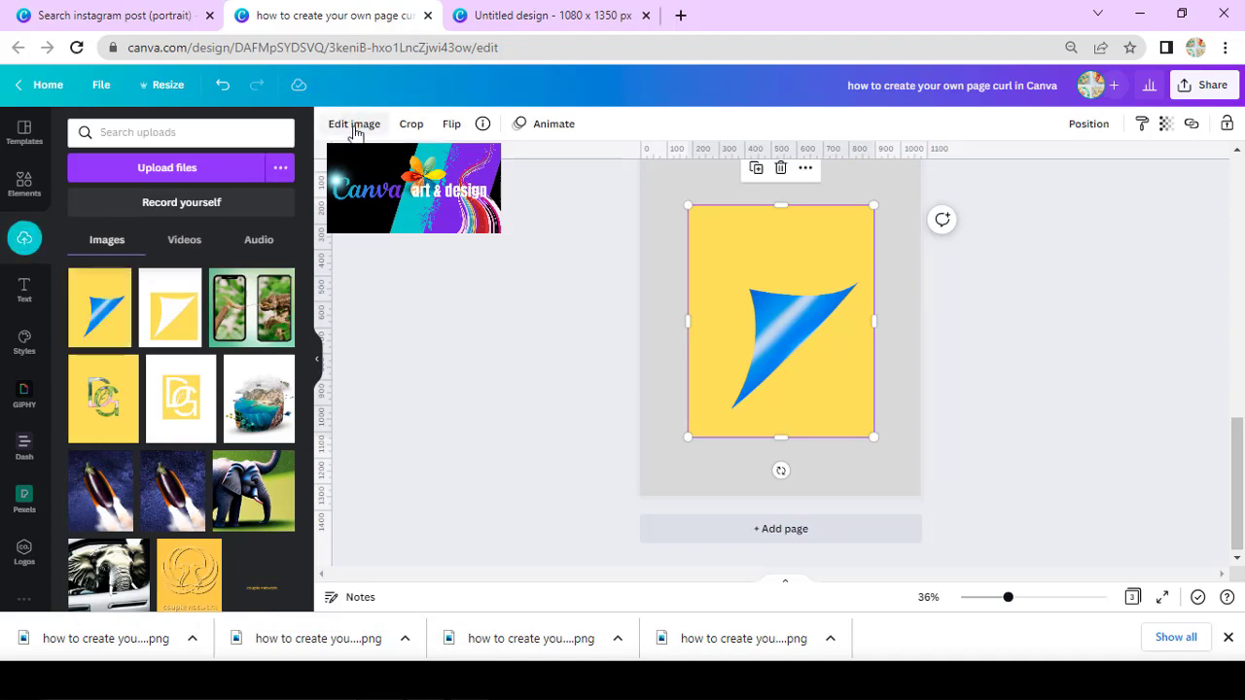
click(353, 123)
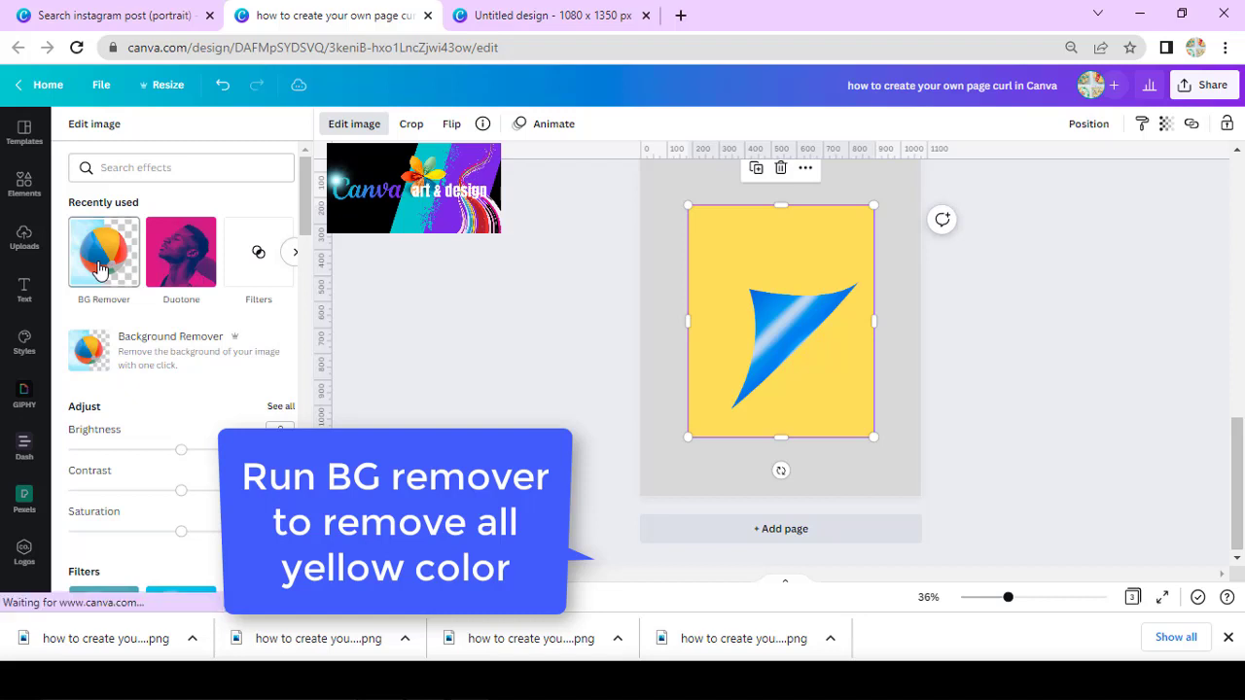
click(99, 269)
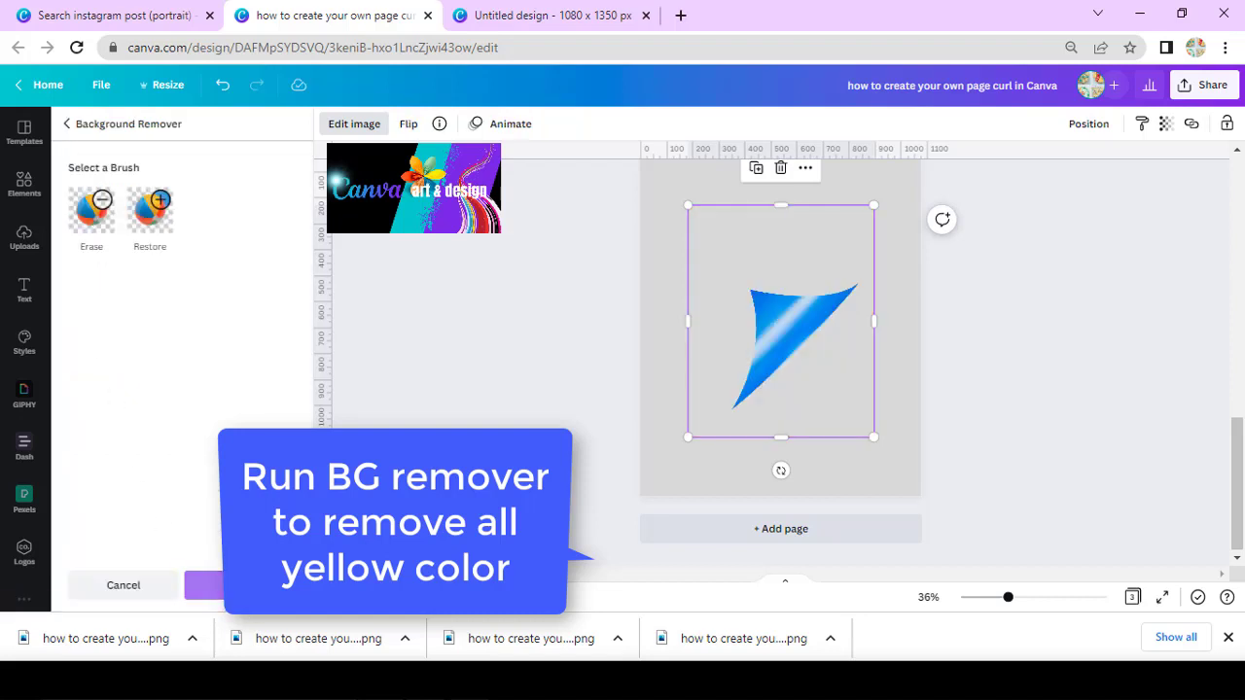
click(202, 585)
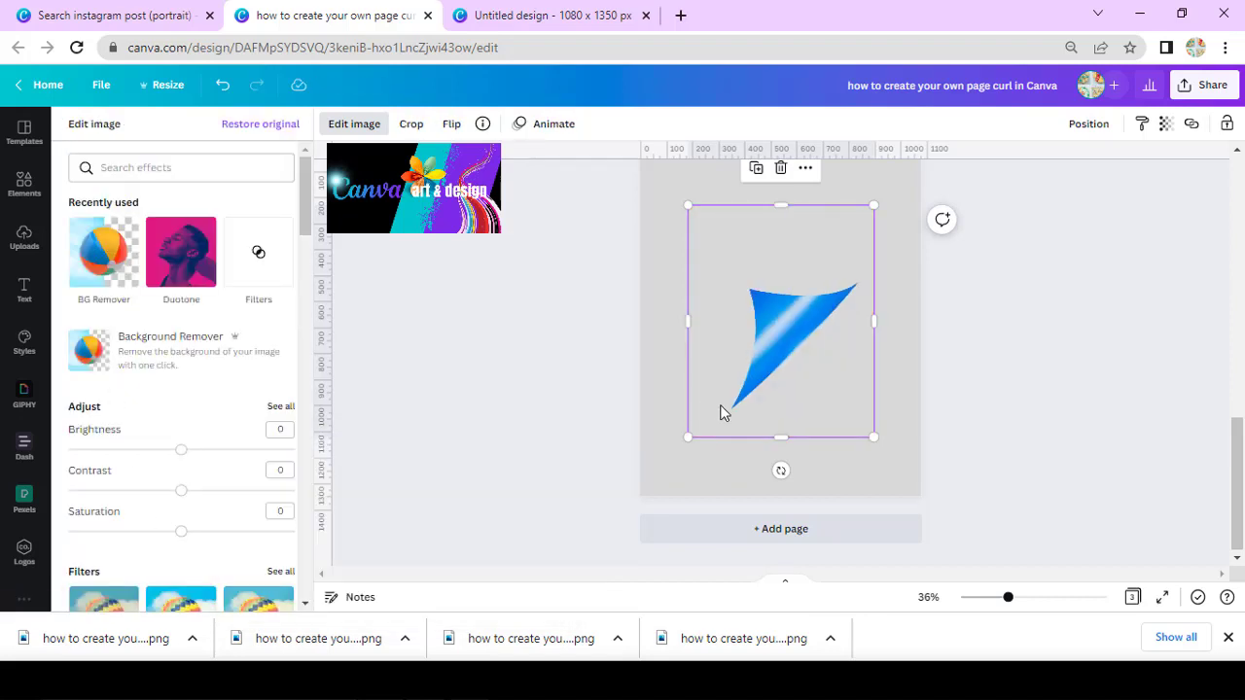
Step: Shrink the blue curl slightly, move it to page 3's lower-right corner and crop its empty upper and left margins
mouse_move(686, 437)
mouse_down()
mouse_move(648, 489)
mouse_move(699, 424)
mouse_up()
drag(823, 331, 854, 429)
drag(850, 307, 845, 364)
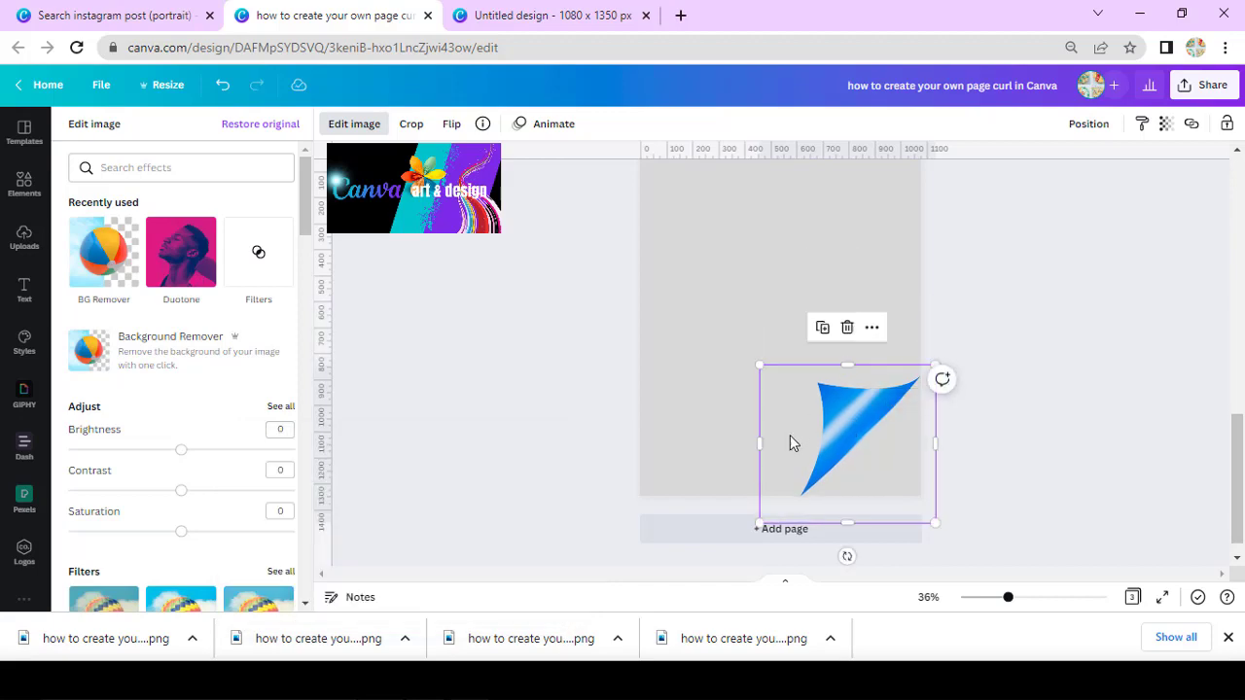
drag(764, 442, 789, 445)
Step: Find "venice" photos, add the gondola picture with the domed church to page 3 and crop its left side
click(24, 182)
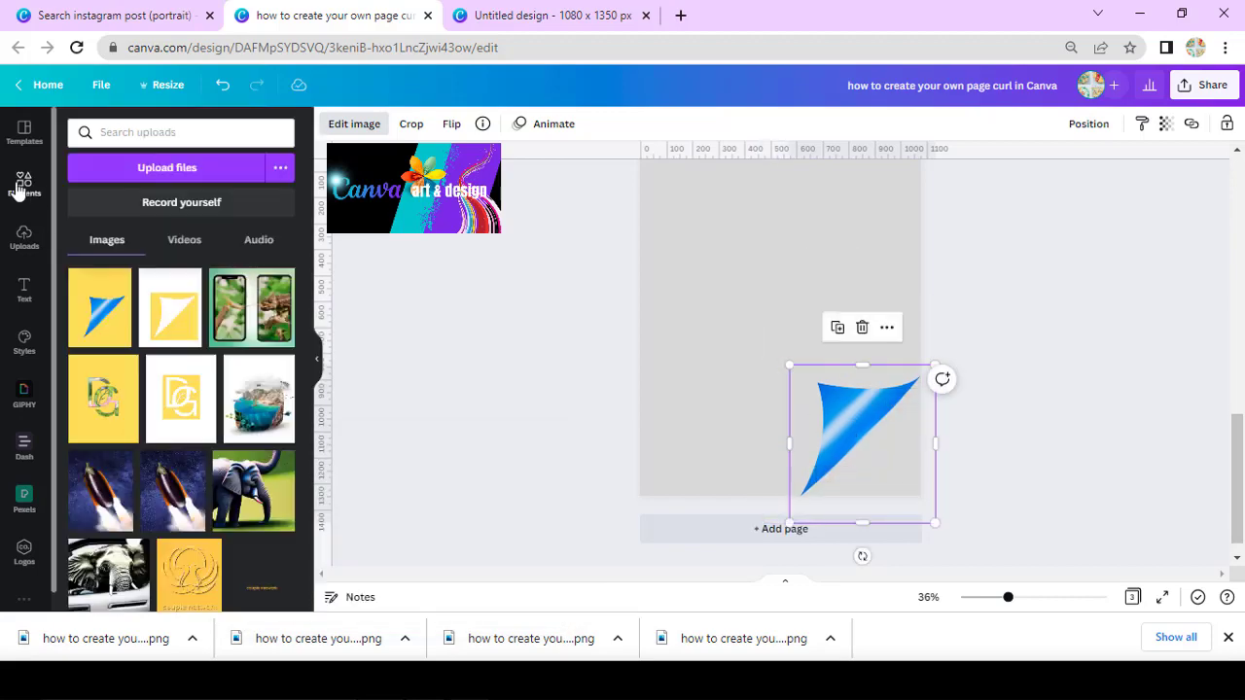
click(178, 167)
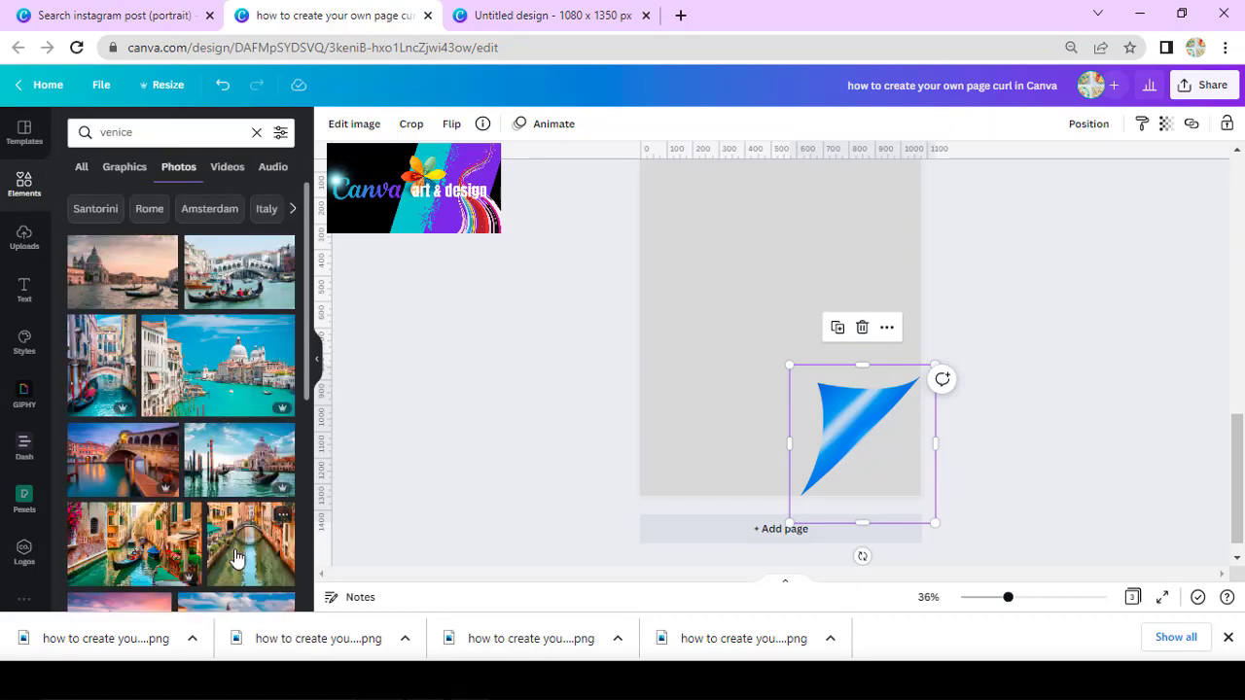
scroll(234, 556, down, 2)
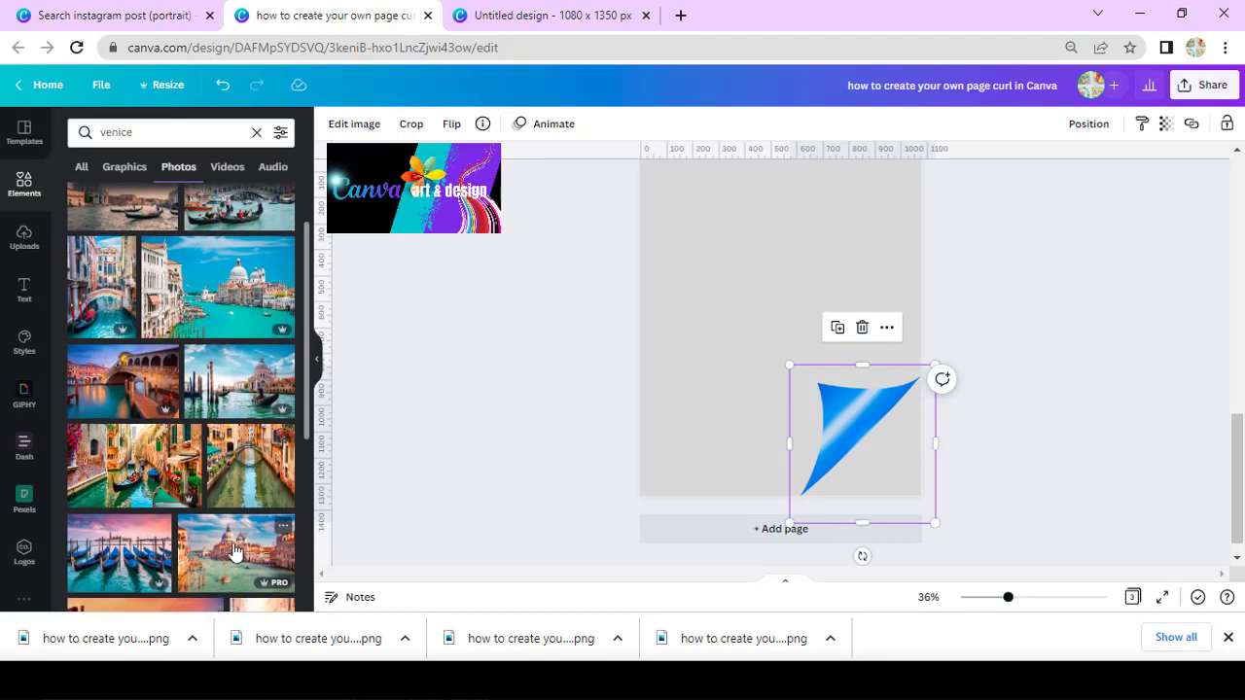
click(239, 382)
drag(669, 321, 781, 321)
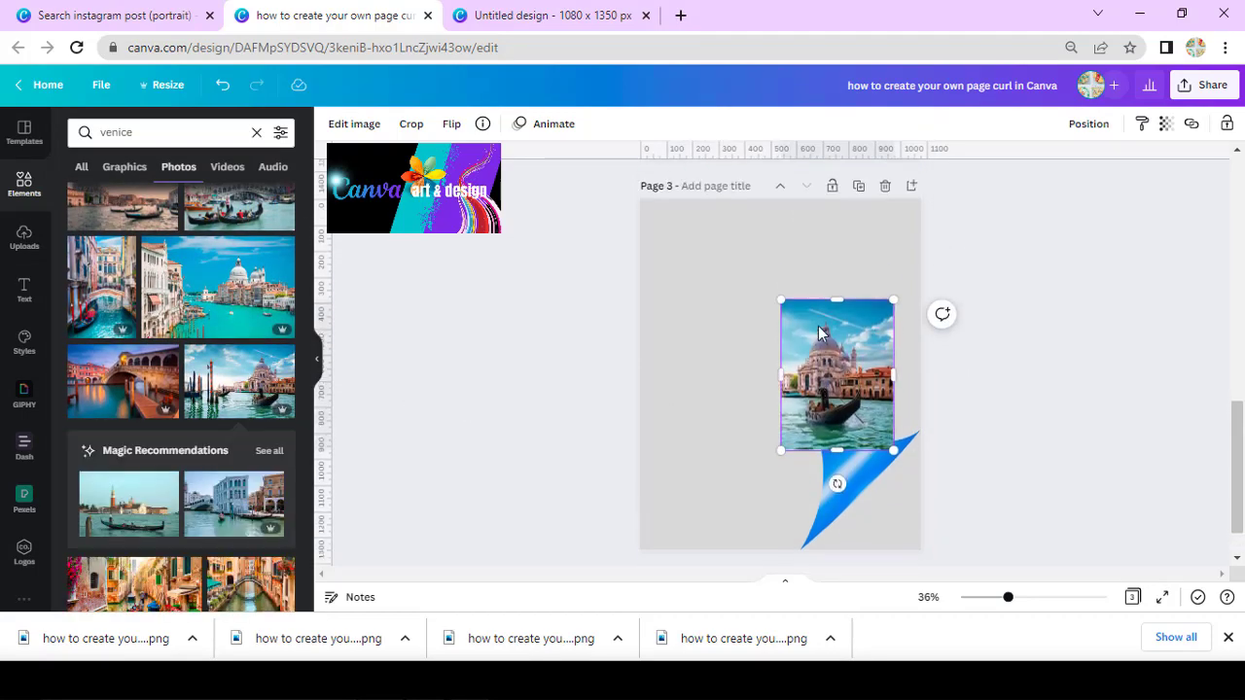
Step: Enlarge the Venice photo from the page's upper-left corner to cover page 3 and send it behind the curl
drag(839, 360, 705, 255)
drag(752, 357, 933, 568)
right_click(855, 488)
click(886, 284)
scroll(1002, 428, down, 1)
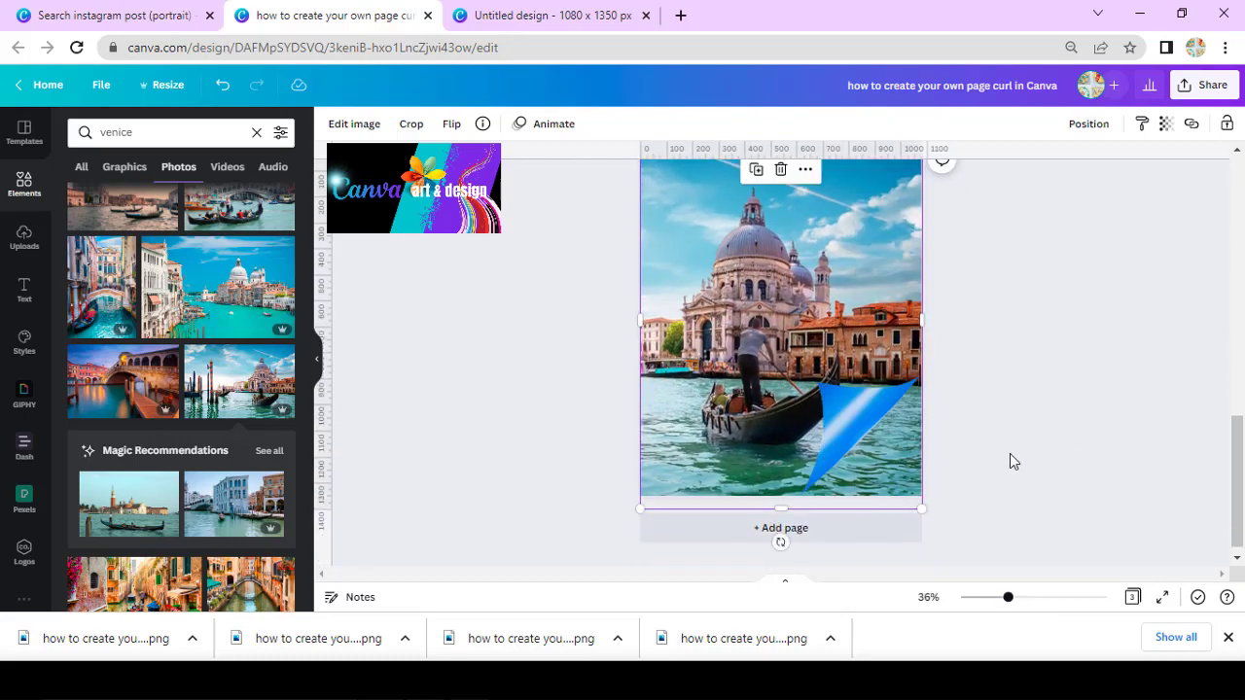
Step: Add a square to page 3 and fill it with the document's light grey
click(25, 184)
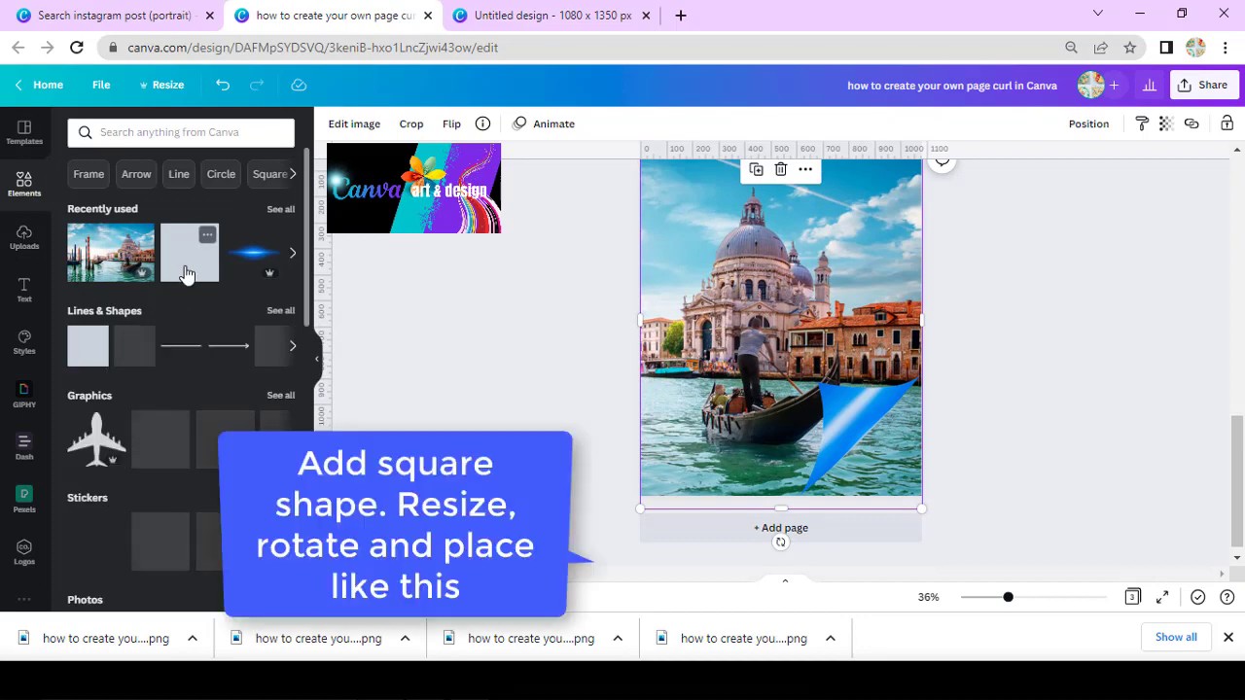
click(186, 258)
click(408, 126)
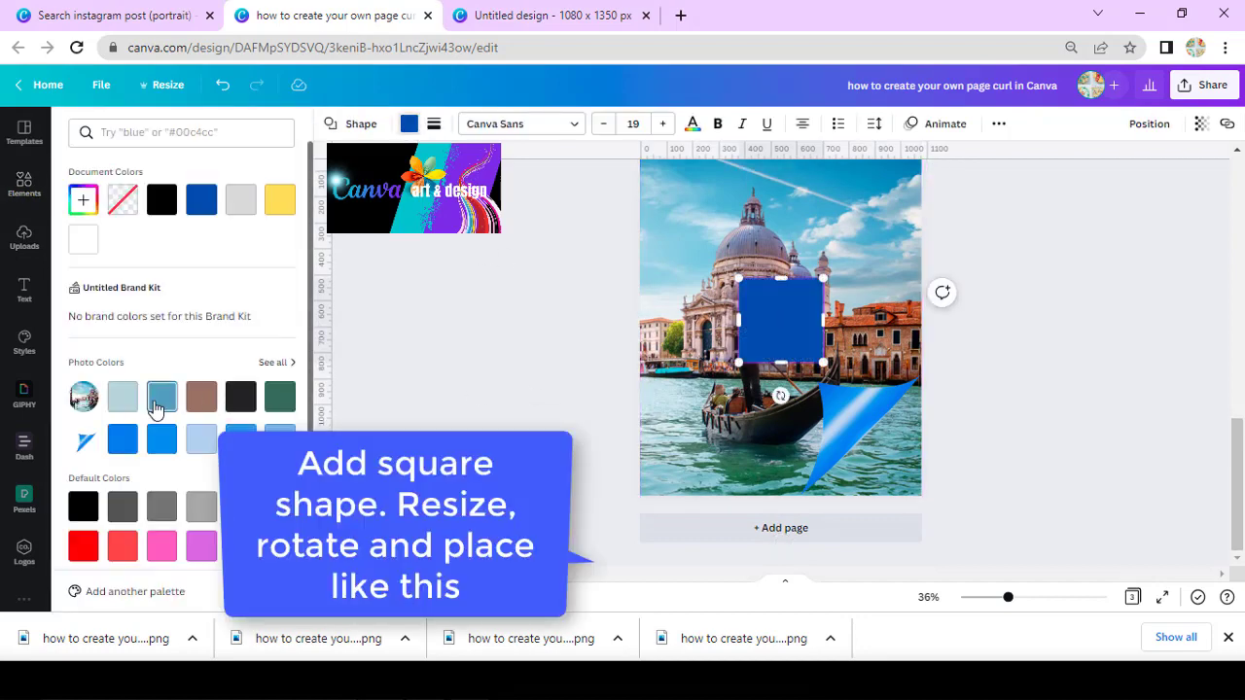
click(241, 200)
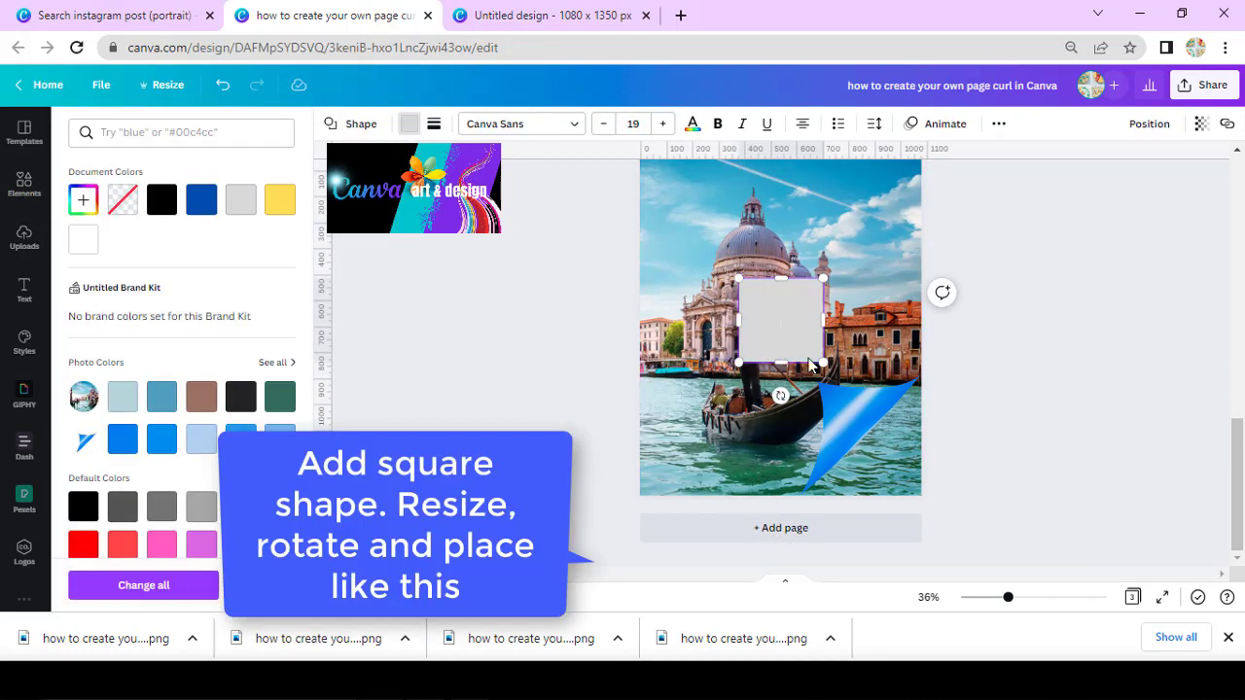
click(788, 336)
Step: Rotate and stretch the grey square diagonally over the page's lower-right corner beyond the curl, and send it behind the curl
drag(781, 363, 869, 470)
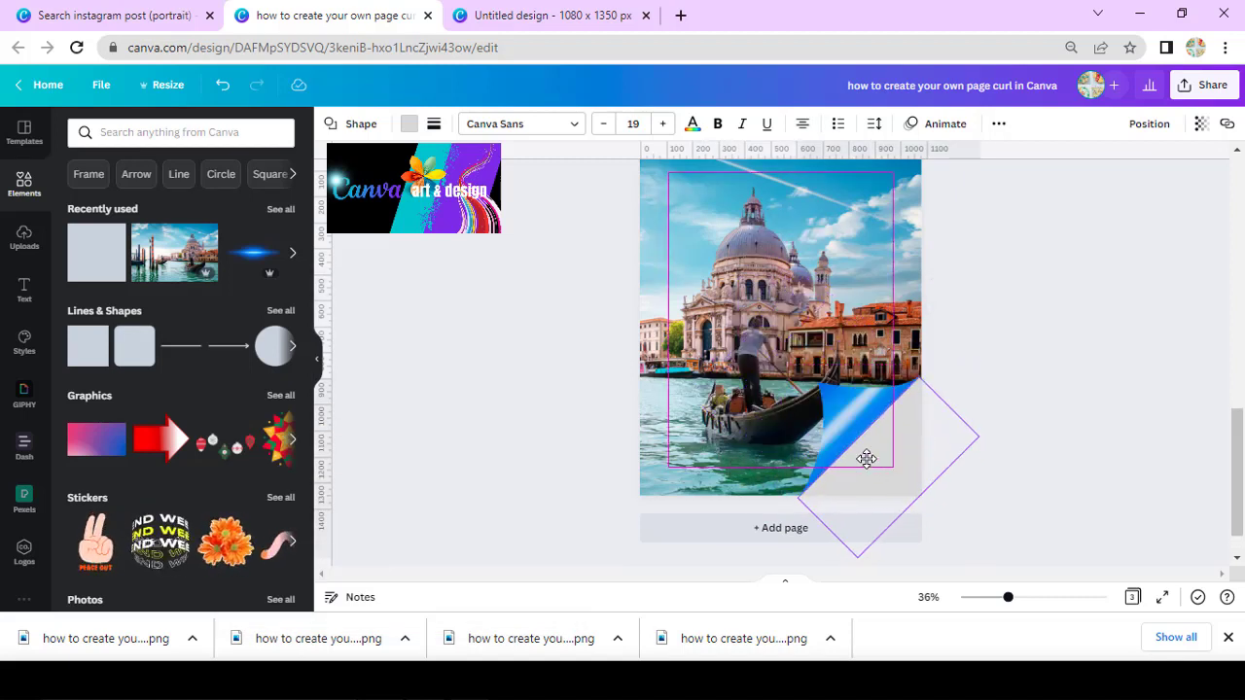
drag(866, 455, 866, 455)
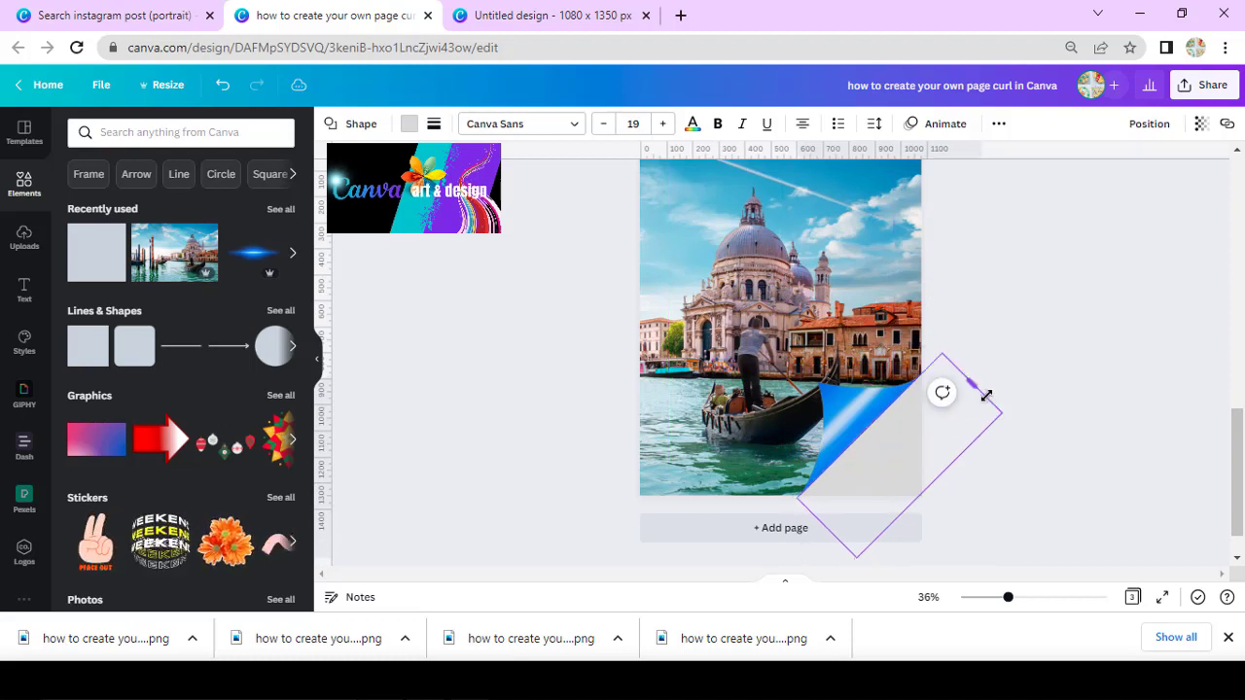
right_click(876, 453)
click(968, 425)
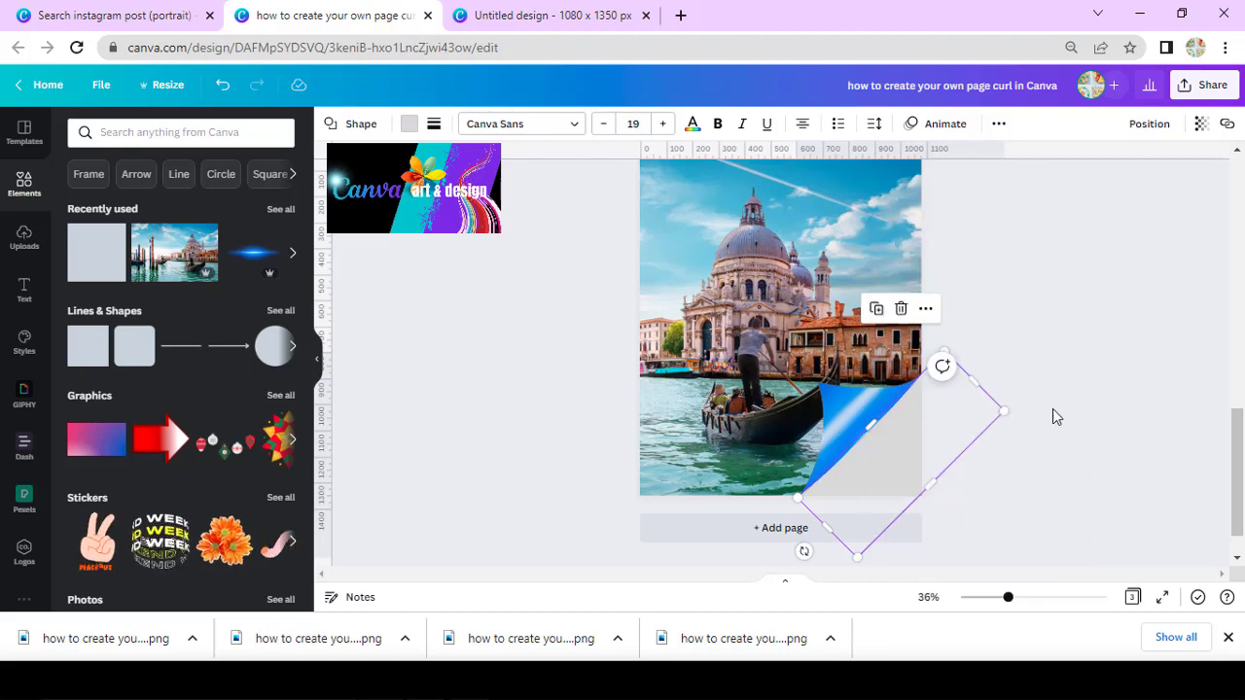
click(1058, 416)
Step: Search the elements for "shadow", add a soft horizontal shadow and move it over the grey corner beside the curl
drag(1009, 603, 1029, 597)
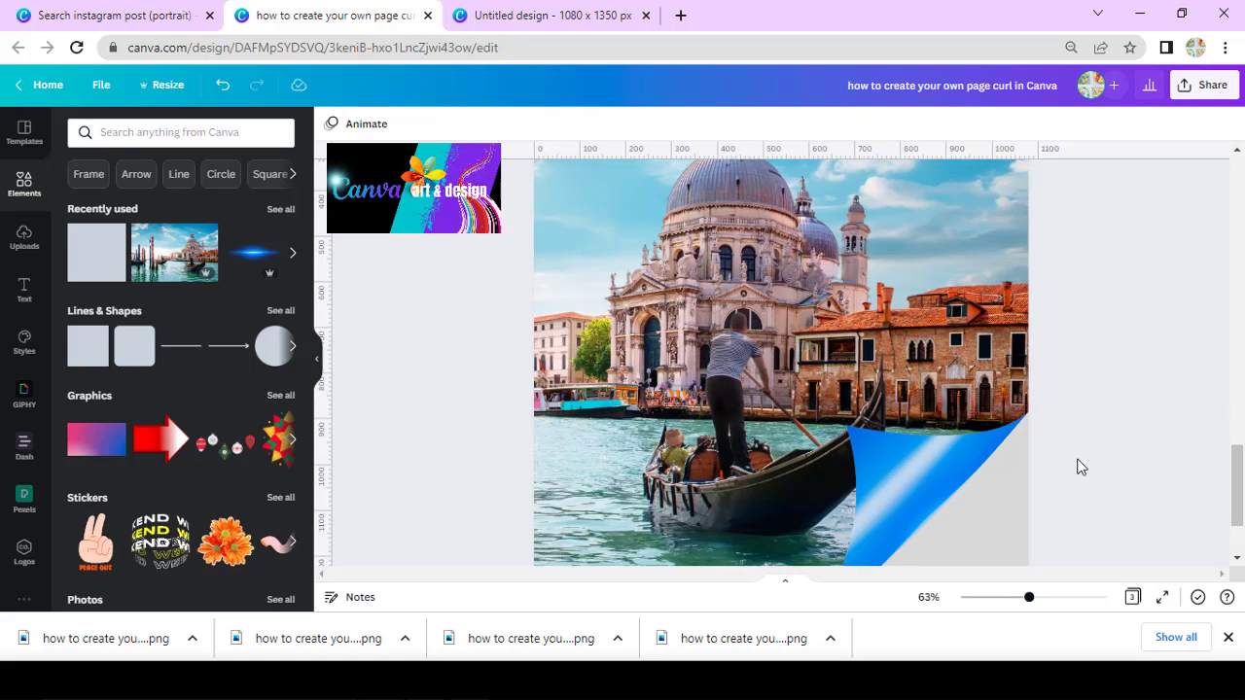
scroll(1078, 467, down, 3)
click(158, 137)
text(shadow)
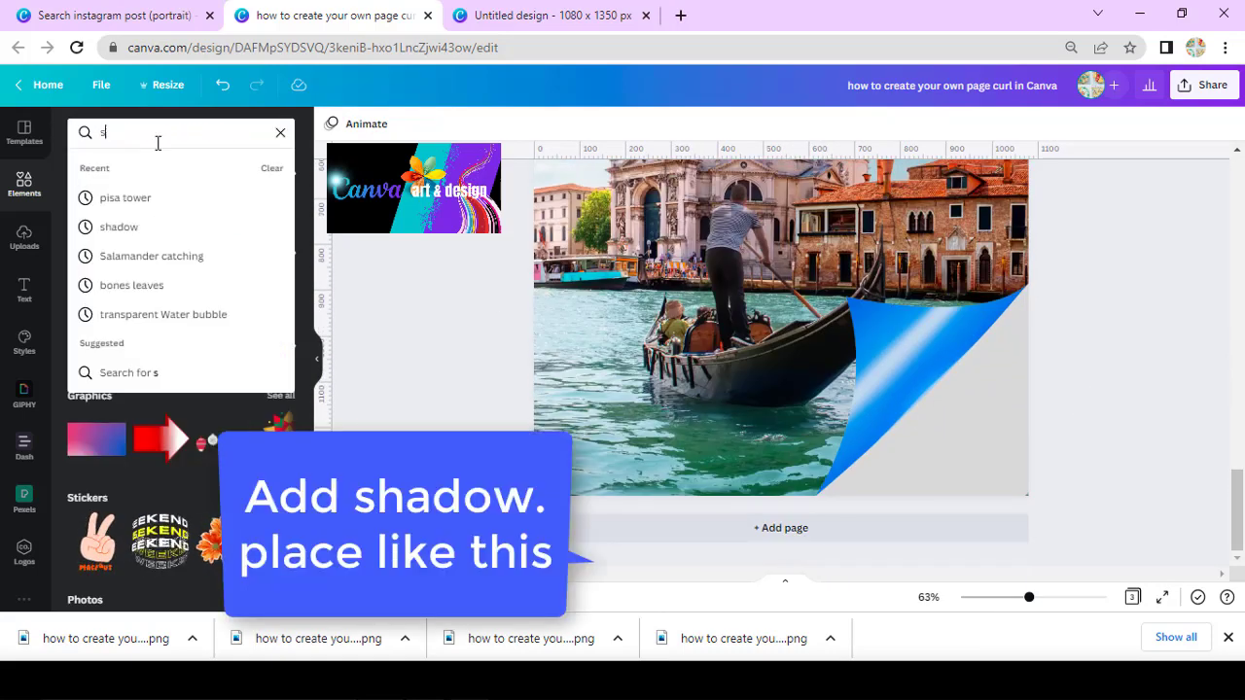
key(Return)
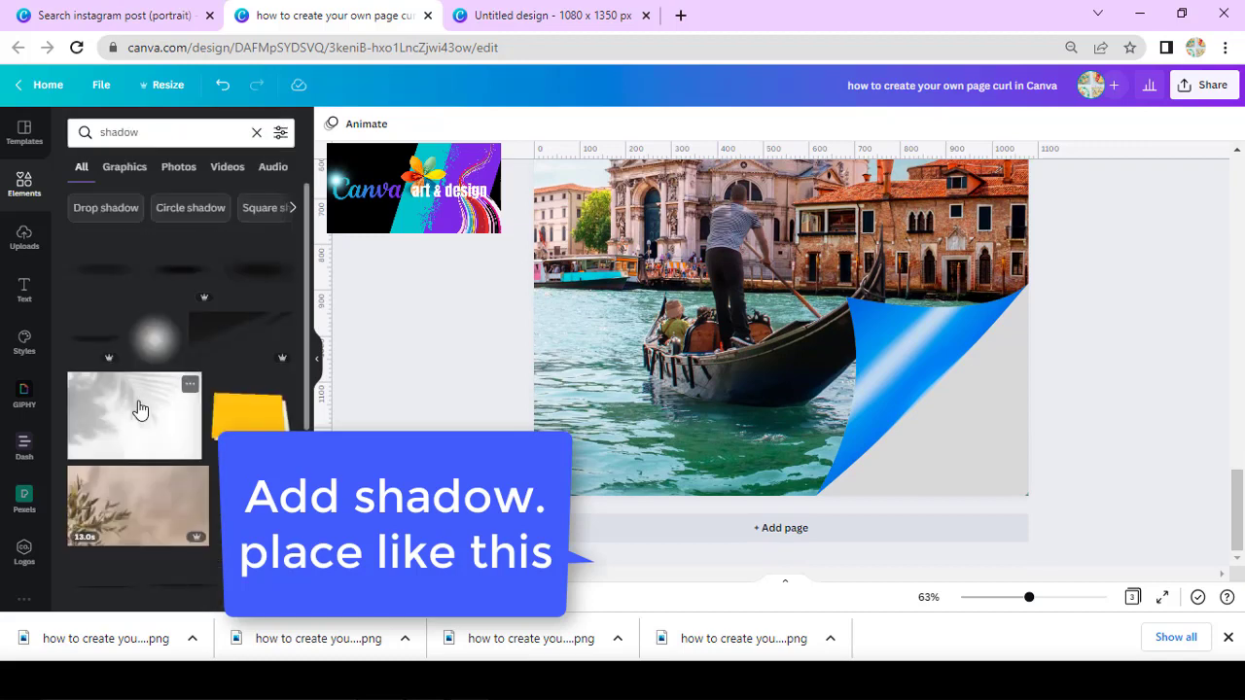
scroll(138, 404, down, 1)
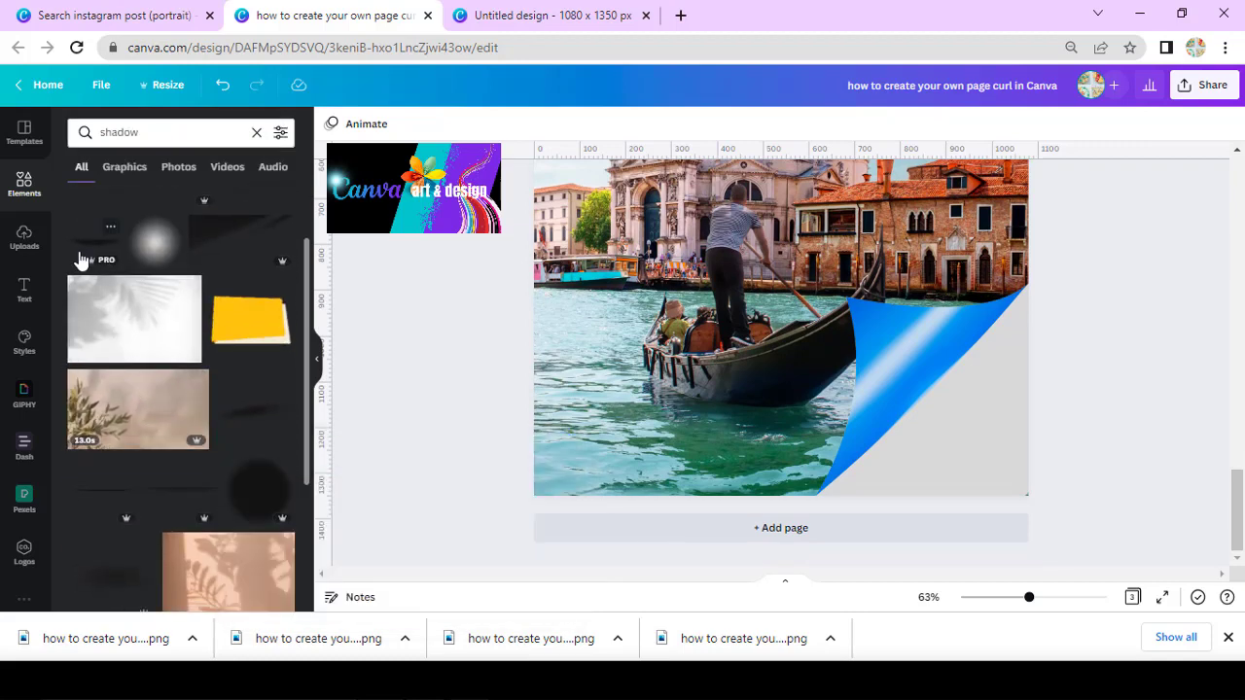
click(83, 255)
drag(681, 340, 933, 452)
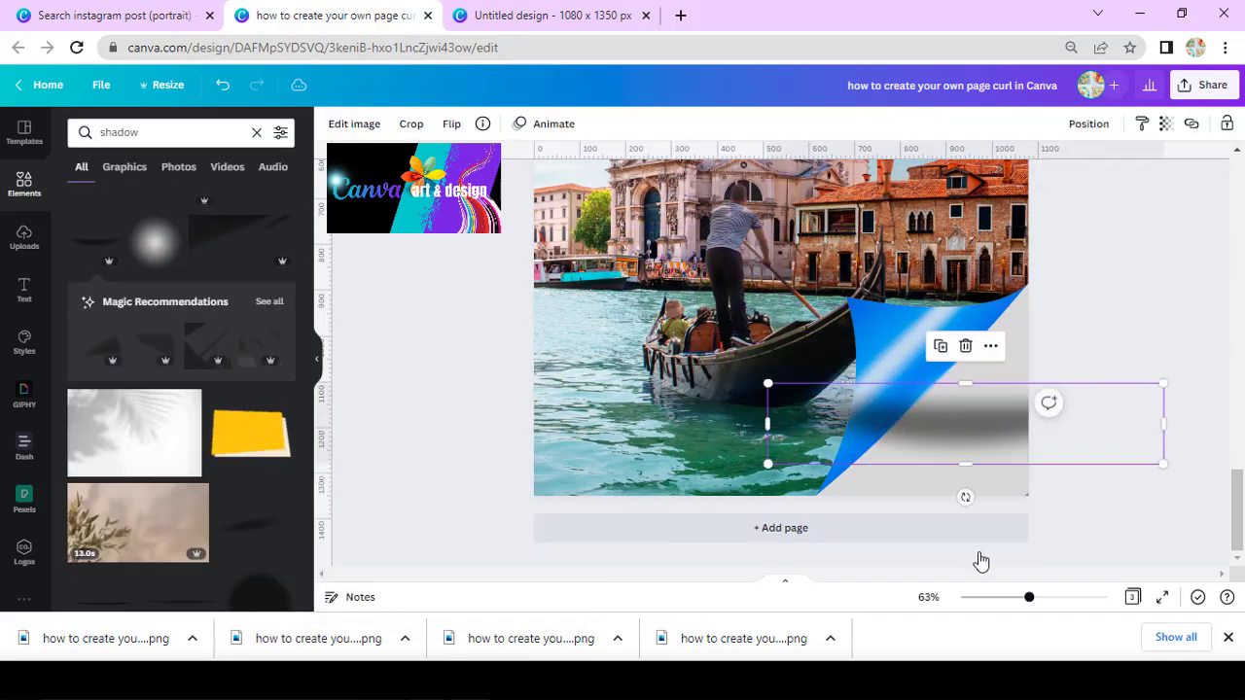
Step: Rotate the shadow to -45°, move it along the curl's diagonal edge and send it backward behind the blue curl
drag(962, 495, 1017, 479)
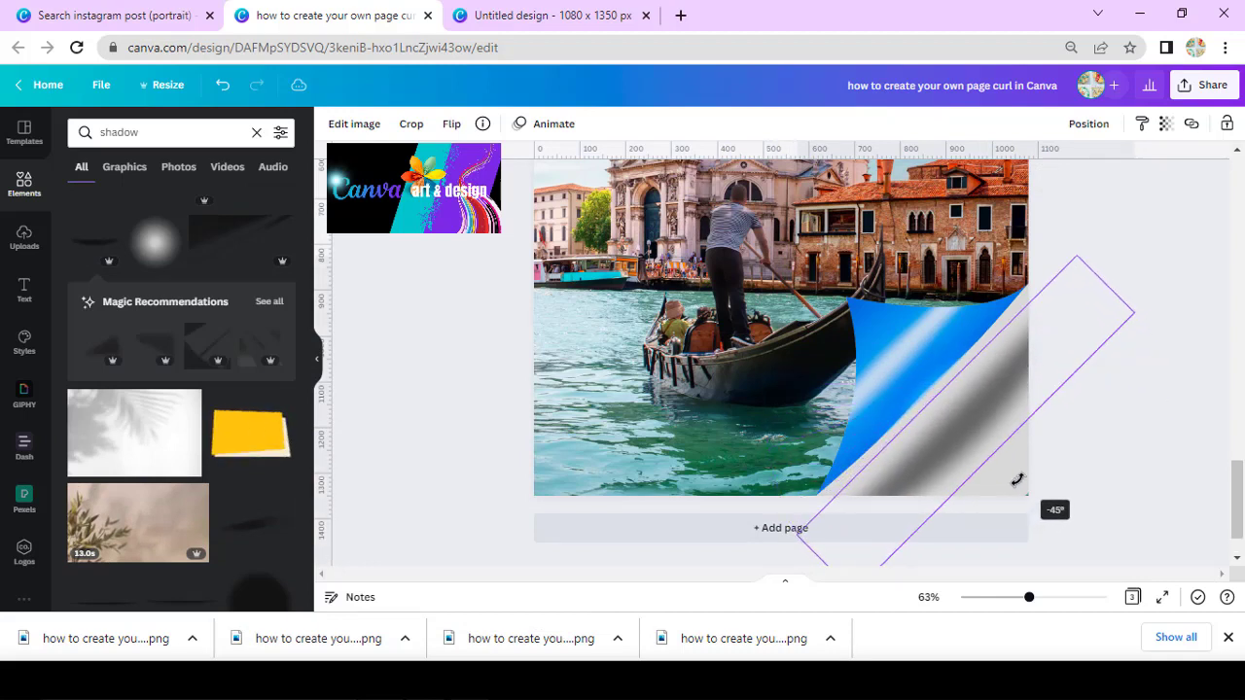
drag(972, 431, 953, 389)
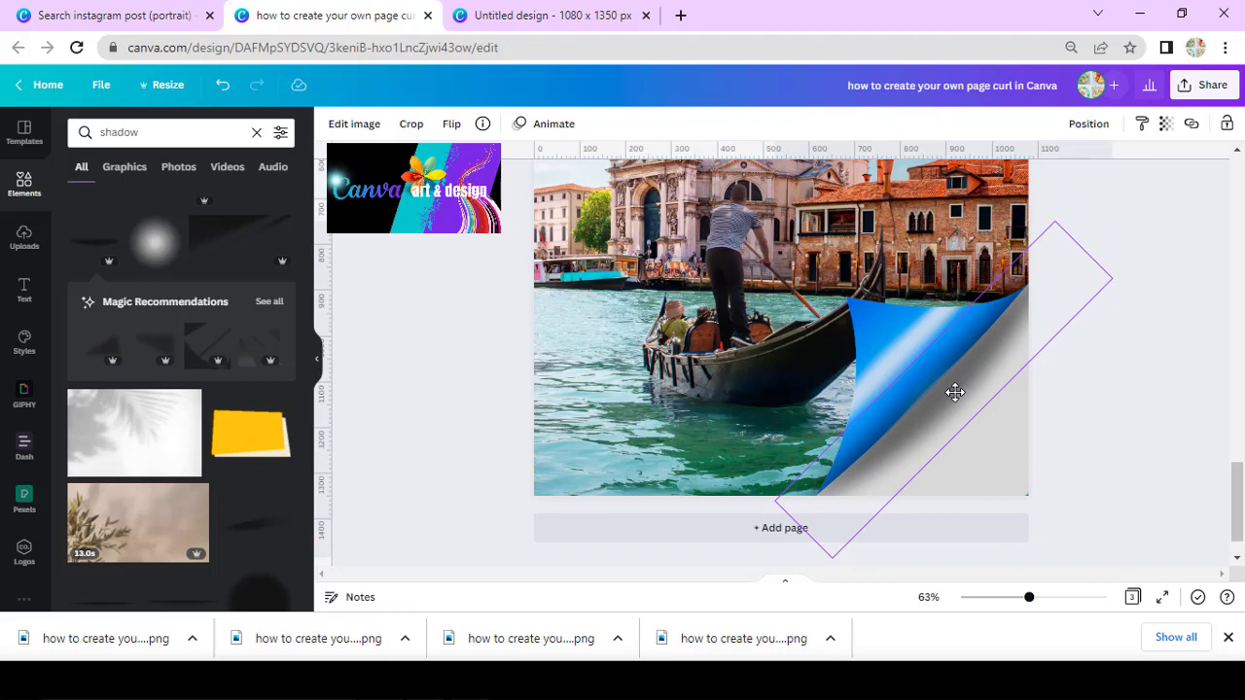
right_click(954, 389)
click(1028, 361)
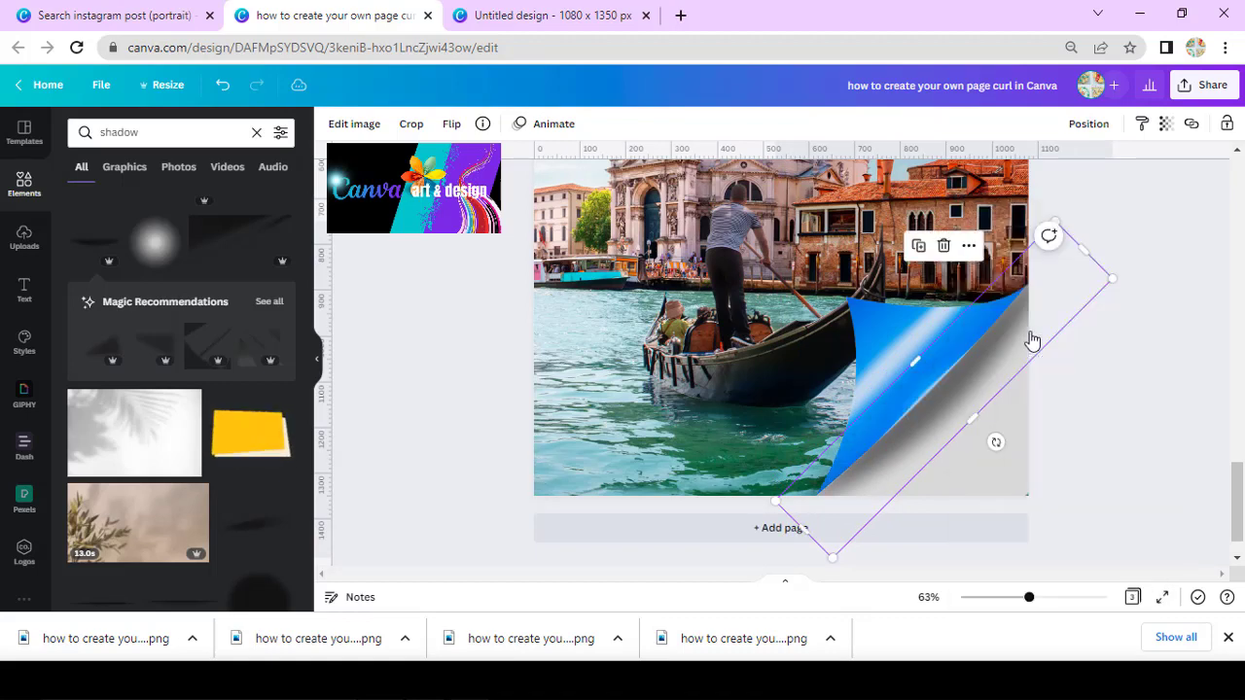
click(1135, 406)
click(989, 389)
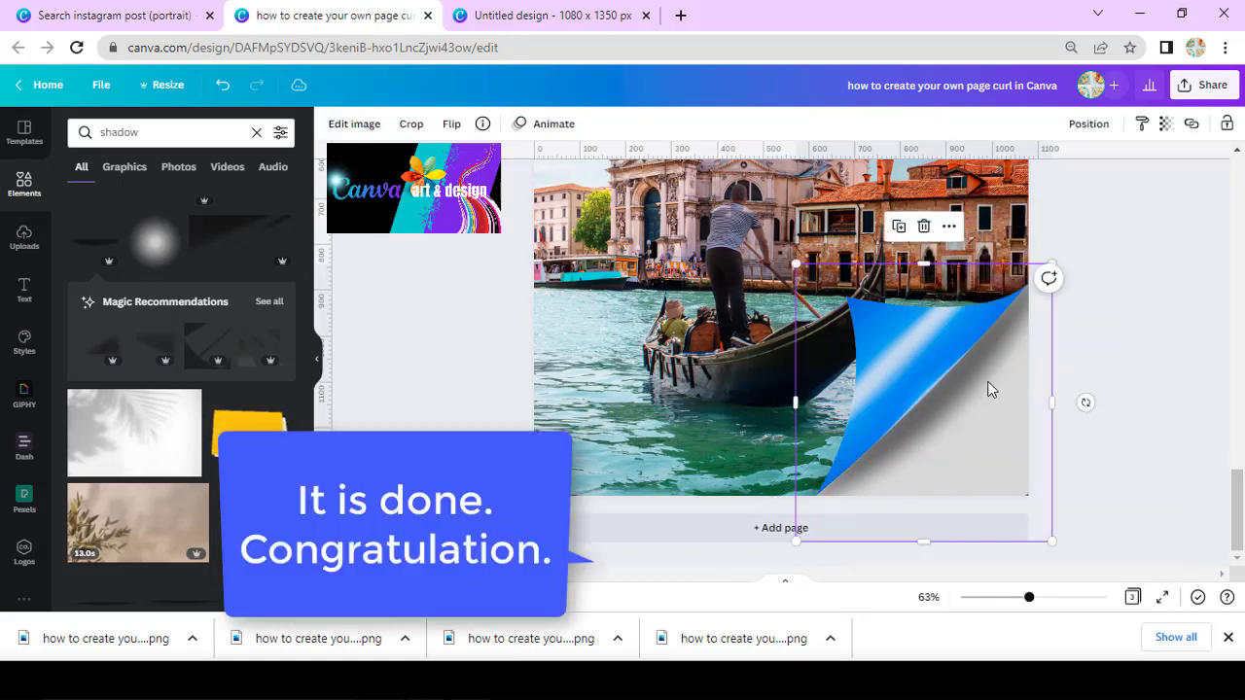
click(1130, 526)
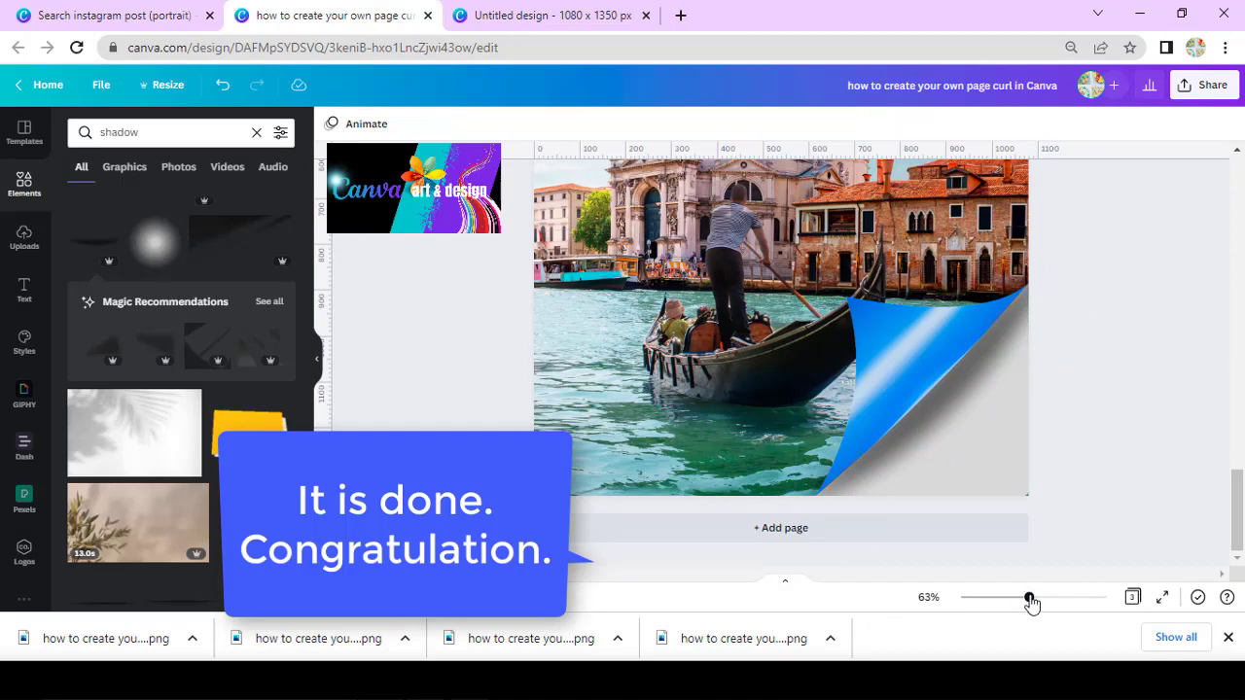
drag(1029, 599, 1002, 603)
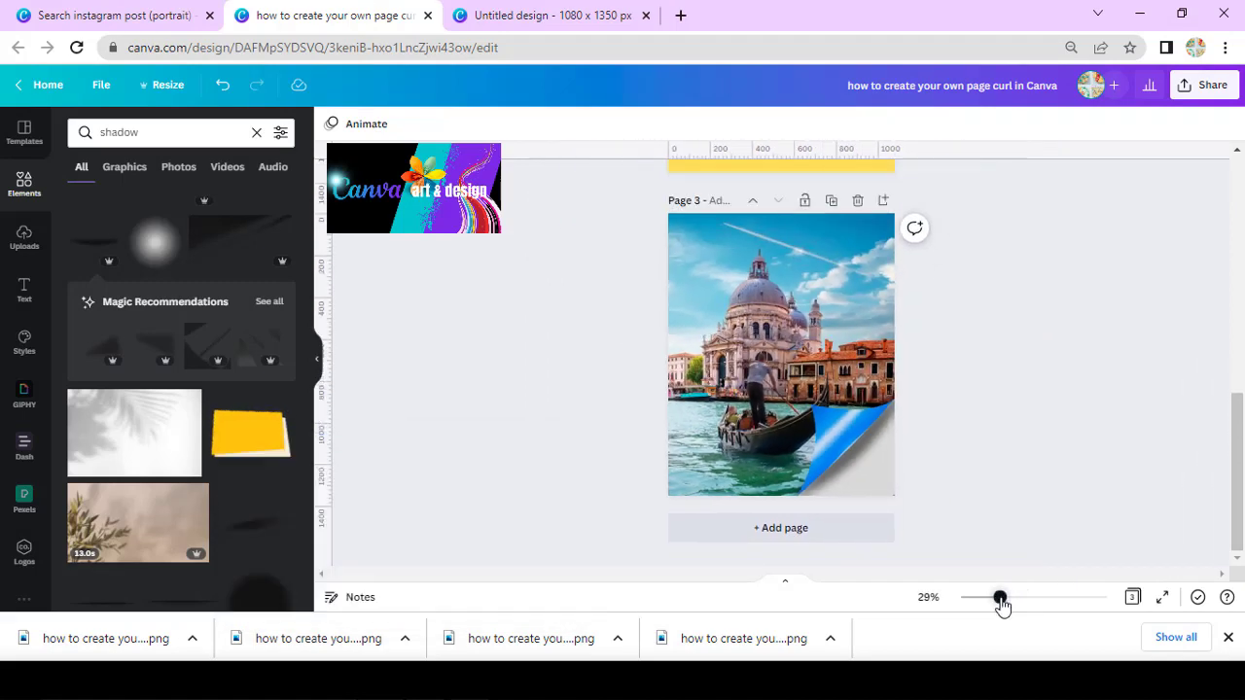